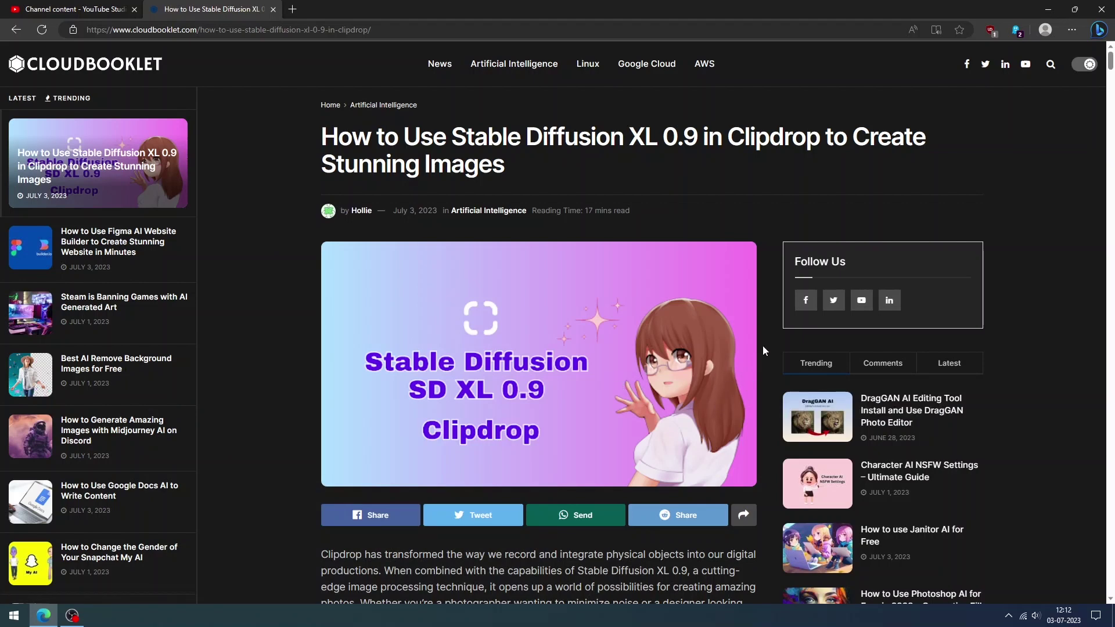
{"action": "scroll", "coordinate": [764, 350], "scroll_direction": "down", "scroll_amount": 2}
{"action": "scroll", "coordinate": [763, 351], "scroll_direction": "down", "scroll_amount": 2}
{"action": "scroll", "coordinate": [763, 351], "scroll_direction": "down", "scroll_amount": 3}
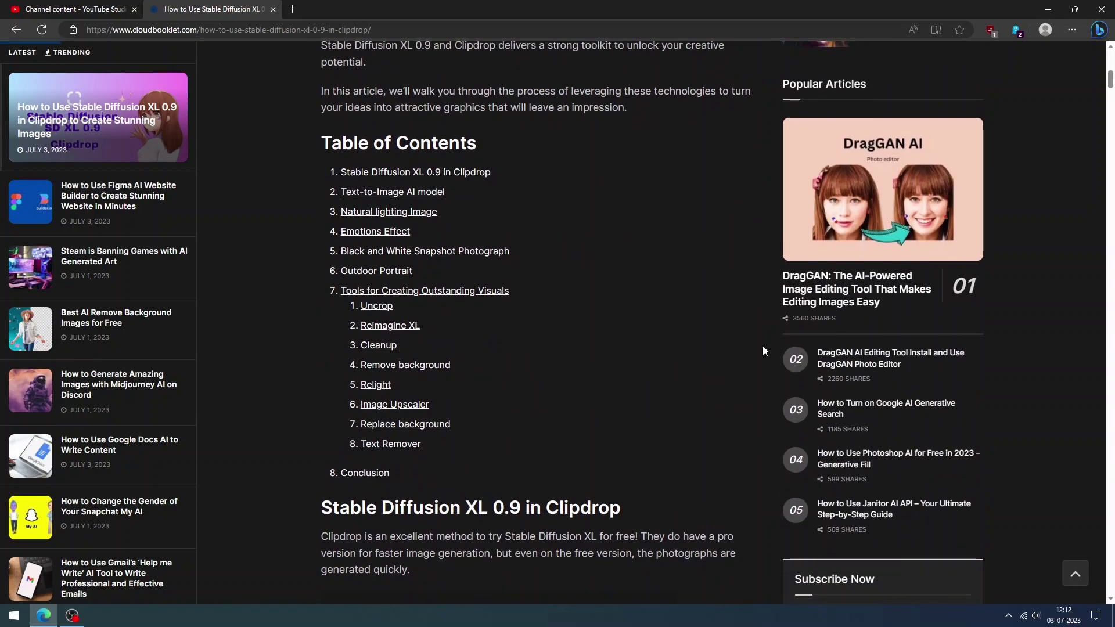
{"action": "scroll", "coordinate": [762, 350], "scroll_direction": "down", "scroll_amount": 4}
{"action": "scroll", "coordinate": [762, 350], "scroll_direction": "down", "scroll_amount": 3}
{"action": "scroll", "coordinate": [763, 350], "scroll_direction": "down", "scroll_amount": 5}
{"action": "scroll", "coordinate": [761, 351], "scroll_direction": "down", "scroll_amount": 4}
{"action": "scroll", "coordinate": [761, 351], "scroll_direction": "down", "scroll_amount": 3}
{"action": "scroll", "coordinate": [761, 351], "scroll_direction": "down", "scroll_amount": 3}
{"action": "scroll", "coordinate": [761, 351], "scroll_direction": "down", "scroll_amount": 5}
{"action": "scroll", "coordinate": [761, 351], "scroll_direction": "down", "scroll_amount": 4}
{"action": "scroll", "coordinate": [760, 351], "scroll_direction": "down", "scroll_amount": 4}
{"action": "scroll", "coordinate": [761, 351], "scroll_direction": "down", "scroll_amount": 5}
{"action": "scroll", "coordinate": [761, 352], "scroll_direction": "down", "scroll_amount": 5}
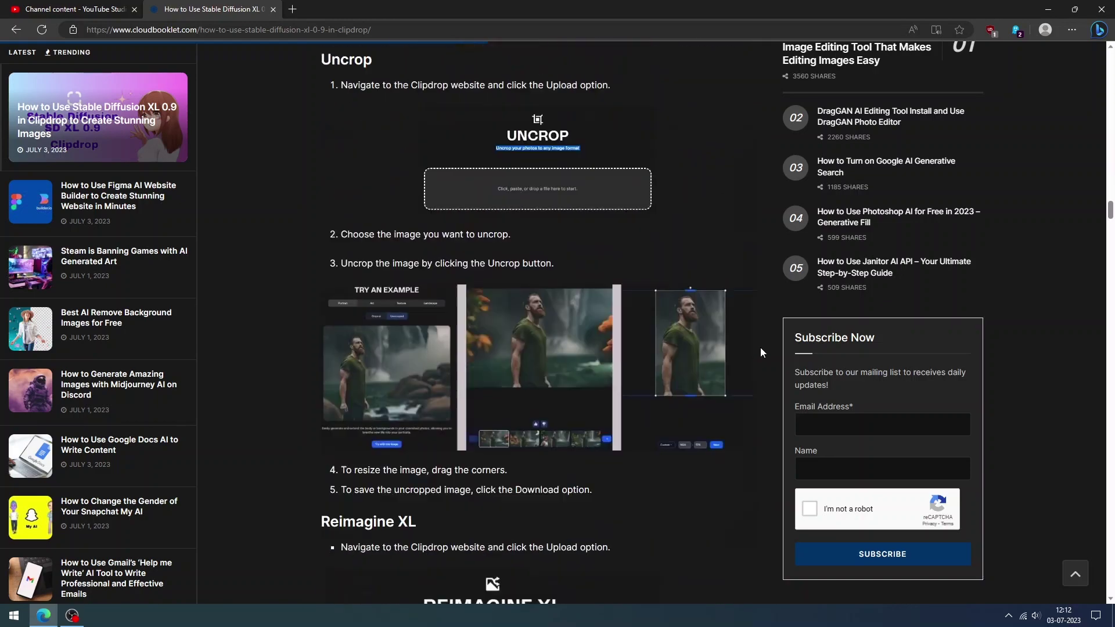
{"action": "scroll", "coordinate": [761, 351], "scroll_direction": "down", "scroll_amount": 6}
{"action": "scroll", "coordinate": [761, 352], "scroll_direction": "down", "scroll_amount": 4}
{"action": "scroll", "coordinate": [760, 351], "scroll_direction": "down", "scroll_amount": 4}
{"action": "scroll", "coordinate": [761, 351], "scroll_direction": "down", "scroll_amount": 4}
{"action": "scroll", "coordinate": [761, 351], "scroll_direction": "down", "scroll_amount": 5}
{"action": "scroll", "coordinate": [761, 353], "scroll_direction": "down", "scroll_amount": 5}
{"action": "scroll", "coordinate": [761, 352], "scroll_direction": "down", "scroll_amount": 4}
{"action": "scroll", "coordinate": [761, 352], "scroll_direction": "down", "scroll_amount": 4}
{"action": "scroll", "coordinate": [760, 356], "scroll_direction": "down", "scroll_amount": 4}
{"action": "scroll", "coordinate": [759, 357], "scroll_direction": "down", "scroll_amount": 4}
{"action": "scroll", "coordinate": [758, 356], "scroll_direction": "down", "scroll_amount": 4}
{"action": "scroll", "coordinate": [760, 357], "scroll_direction": "down", "scroll_amount": 4}
{"action": "scroll", "coordinate": [759, 356], "scroll_direction": "down", "scroll_amount": 4}
{"action": "scroll", "coordinate": [759, 351], "scroll_direction": "down", "scroll_amount": 5}
{"action": "scroll", "coordinate": [759, 350], "scroll_direction": "down", "scroll_amount": 2}
{"action": "scroll", "coordinate": [759, 350], "scroll_direction": "up", "scroll_amount": 7}
{"action": "scroll", "coordinate": [759, 348], "scroll_direction": "up", "scroll_amount": 4}
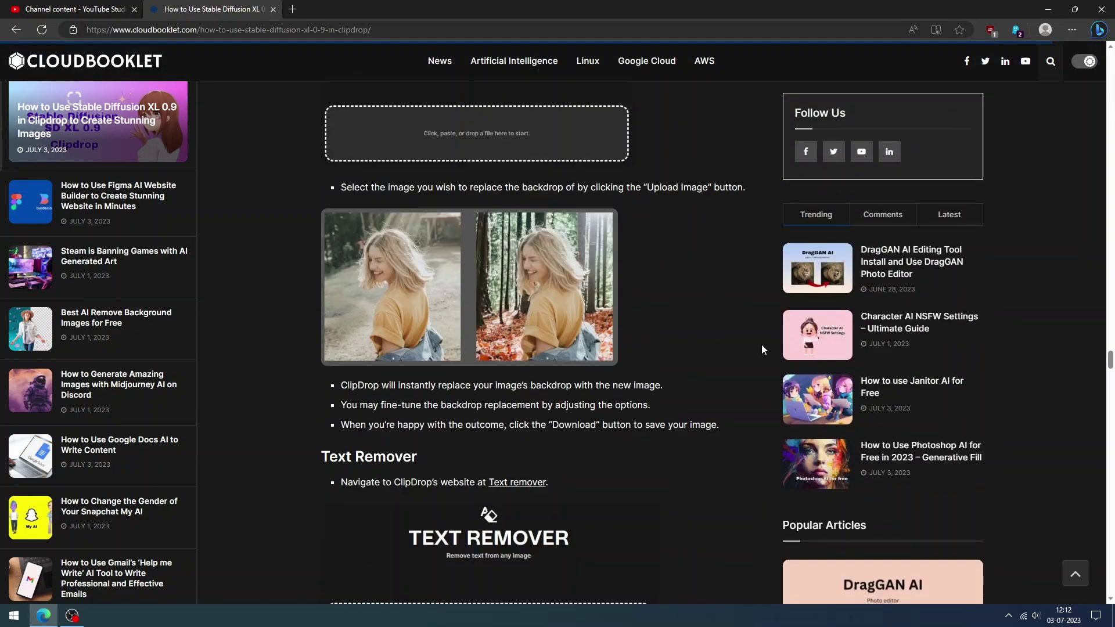
{"action": "scroll", "coordinate": [762, 349], "scroll_direction": "up", "scroll_amount": 4}
{"action": "scroll", "coordinate": [763, 349], "scroll_direction": "up", "scroll_amount": 4}
{"action": "scroll", "coordinate": [763, 349], "scroll_direction": "up", "scroll_amount": 4}
{"action": "scroll", "coordinate": [757, 349], "scroll_direction": "up", "scroll_amount": 4}
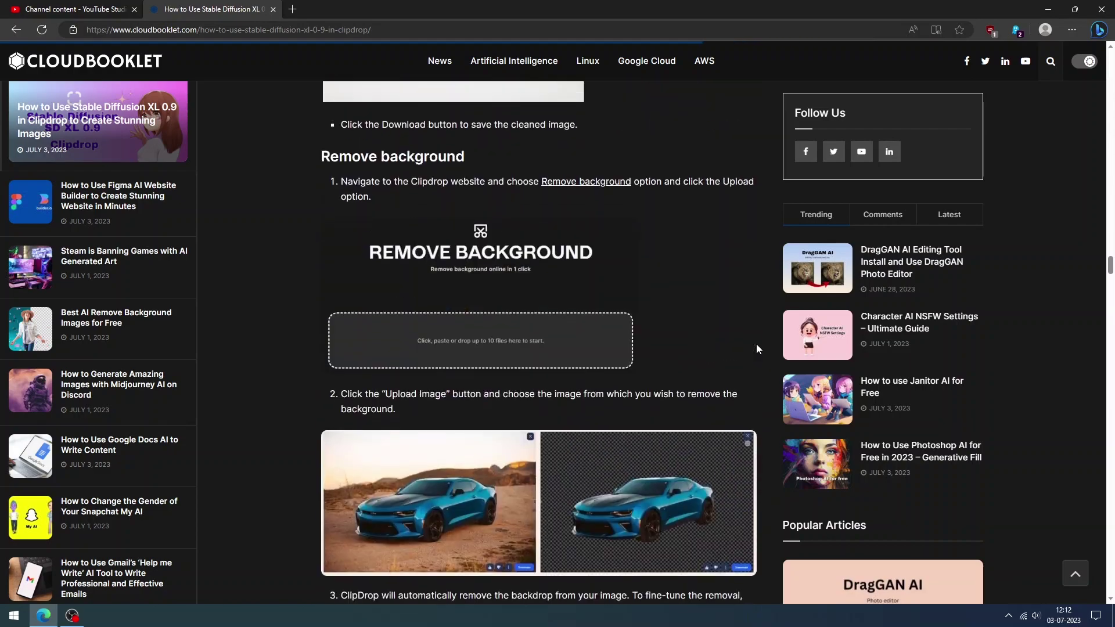
{"action": "scroll", "coordinate": [757, 348], "scroll_direction": "up", "scroll_amount": 4}
{"action": "scroll", "coordinate": [756, 349], "scroll_direction": "up", "scroll_amount": 4}
{"action": "scroll", "coordinate": [756, 348], "scroll_direction": "up", "scroll_amount": 4}
{"action": "scroll", "coordinate": [757, 349], "scroll_direction": "up", "scroll_amount": 4}
{"action": "scroll", "coordinate": [756, 348], "scroll_direction": "up", "scroll_amount": 4}
{"action": "scroll", "coordinate": [757, 349], "scroll_direction": "up", "scroll_amount": 4}
{"action": "scroll", "coordinate": [756, 348], "scroll_direction": "up", "scroll_amount": 4}
{"action": "scroll", "coordinate": [757, 349], "scroll_direction": "up", "scroll_amount": 4}
{"action": "scroll", "coordinate": [756, 349], "scroll_direction": "up", "scroll_amount": 4}
{"action": "scroll", "coordinate": [757, 349], "scroll_direction": "up", "scroll_amount": 4}
{"action": "scroll", "coordinate": [757, 348], "scroll_direction": "up", "scroll_amount": 4}
{"action": "scroll", "coordinate": [757, 348], "scroll_direction": "up", "scroll_amount": 4}
{"action": "scroll", "coordinate": [757, 348], "scroll_direction": "up", "scroll_amount": 3}
{"action": "scroll", "coordinate": [756, 348], "scroll_direction": "up", "scroll_amount": 4}
{"action": "scroll", "coordinate": [756, 349], "scroll_direction": "up", "scroll_amount": 3}
{"action": "scroll", "coordinate": [756, 350], "scroll_direction": "down", "scroll_amount": 5}
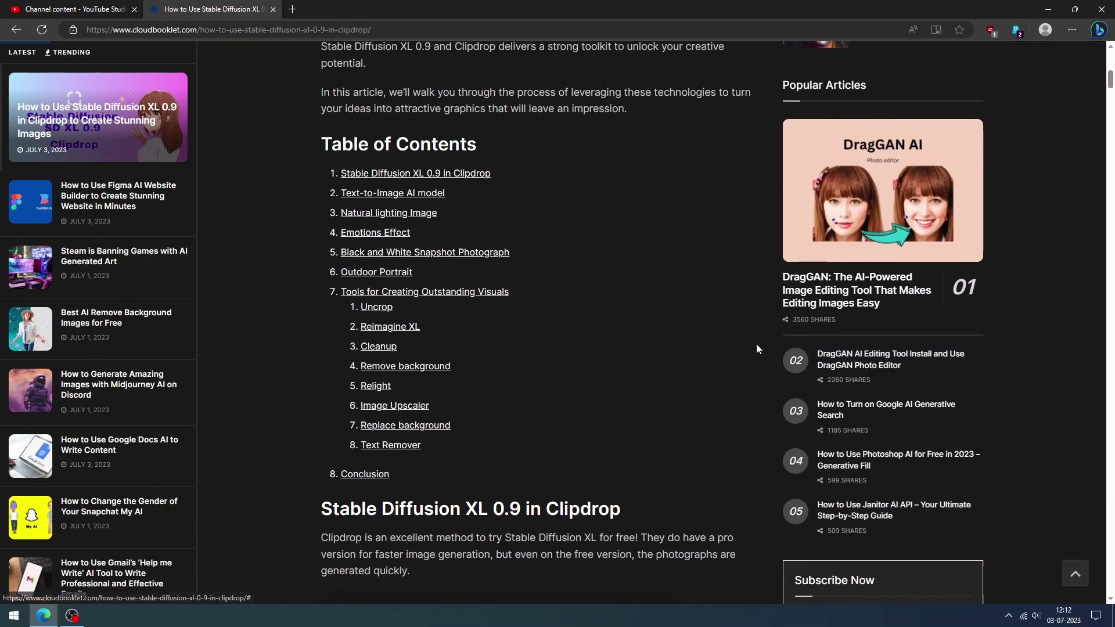
{"action": "scroll", "coordinate": [756, 348], "scroll_direction": "down", "scroll_amount": 2}
{"action": "scroll", "coordinate": [756, 348], "scroll_direction": "down", "scroll_amount": 5}
{"action": "scroll", "coordinate": [756, 349], "scroll_direction": "down", "scroll_amount": 3}
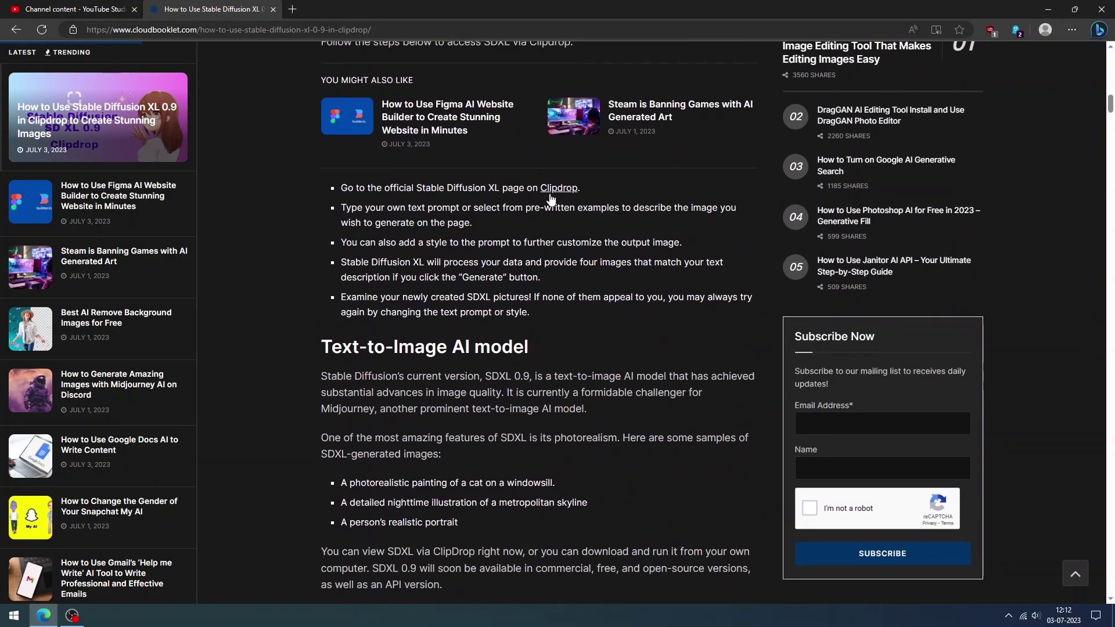
Open the Clipdrop link in a new tab, switch to it, and bring up Sign-in / Sign-up.
{"action": "right_click", "coordinate": [548, 197]}
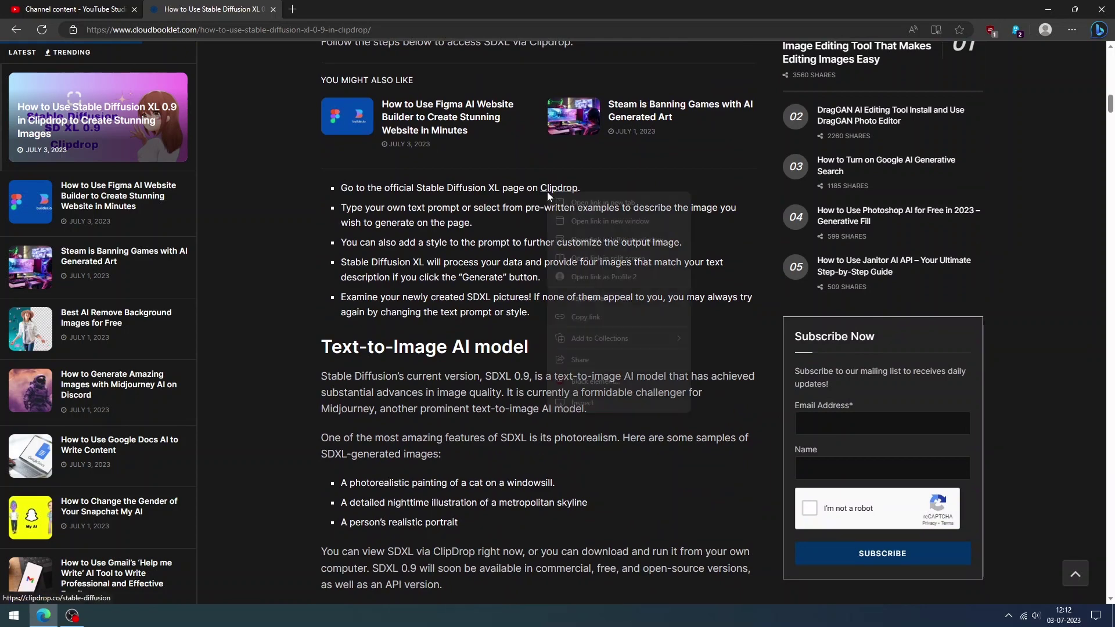
{"action": "left_click", "coordinate": [591, 202]}
{"action": "key", "text": "ctrl+Tab"}
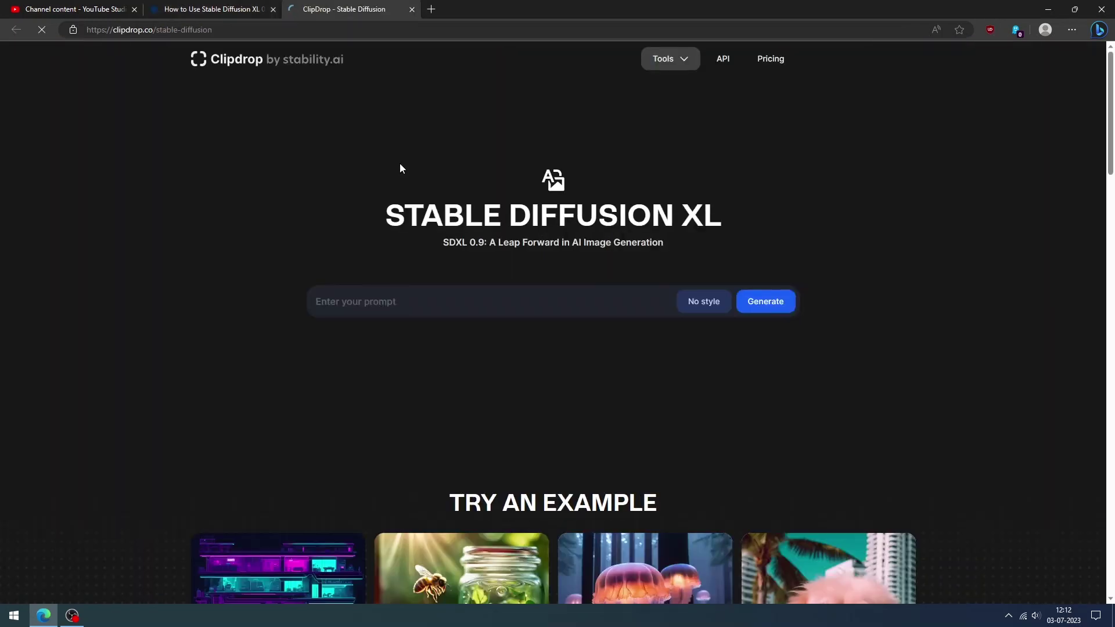
{"action": "left_click", "coordinate": [892, 58]}
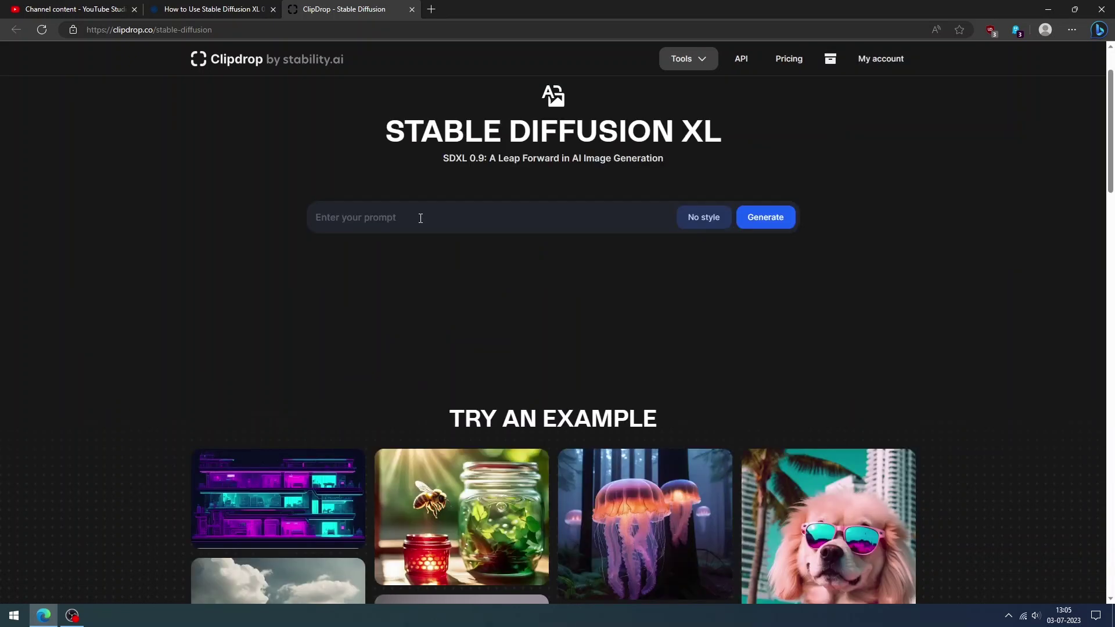
{"action": "type", "text": "unicorn in the fantasy forest"}
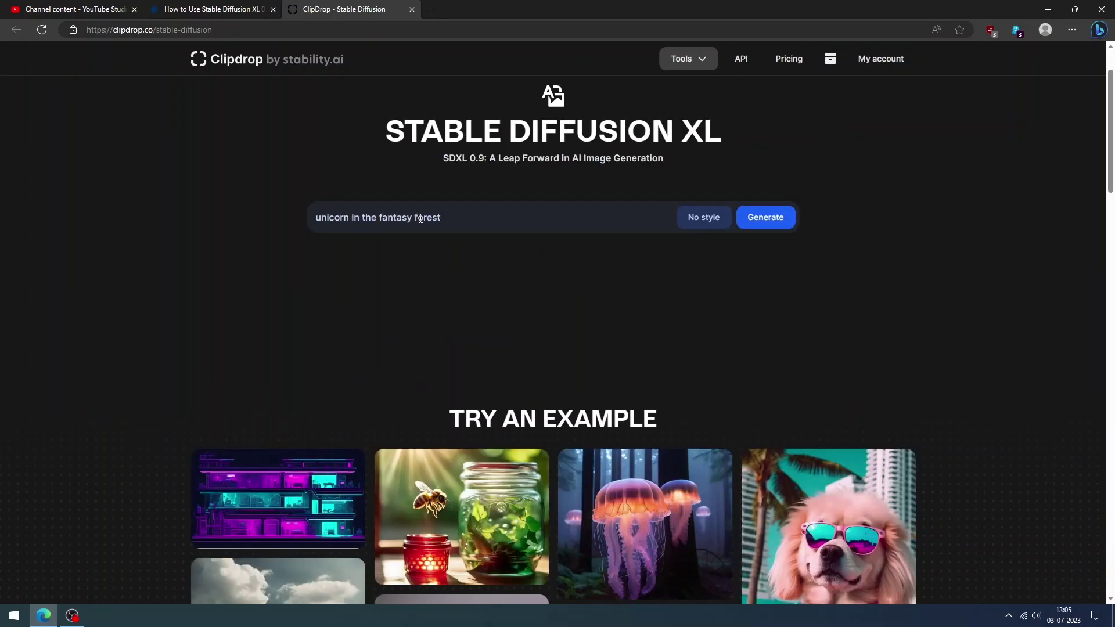
Generate the fantasy-forest unicorn images, then regenerate all four in the 3D Model style.
{"action": "left_click", "coordinate": [756, 220]}
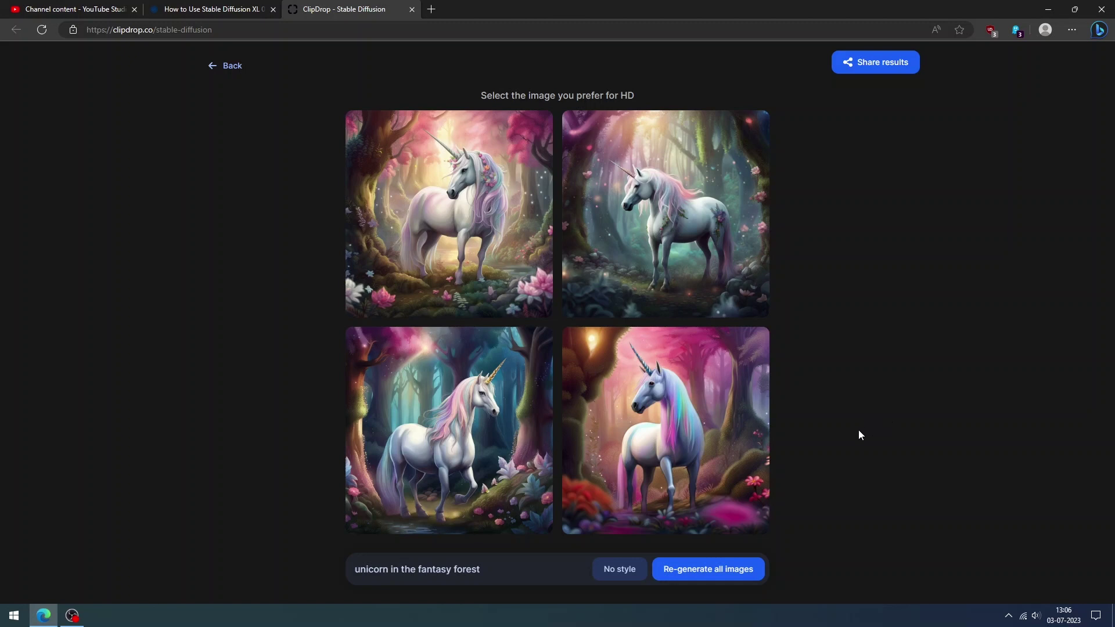
{"action": "left_click", "coordinate": [628, 573]}
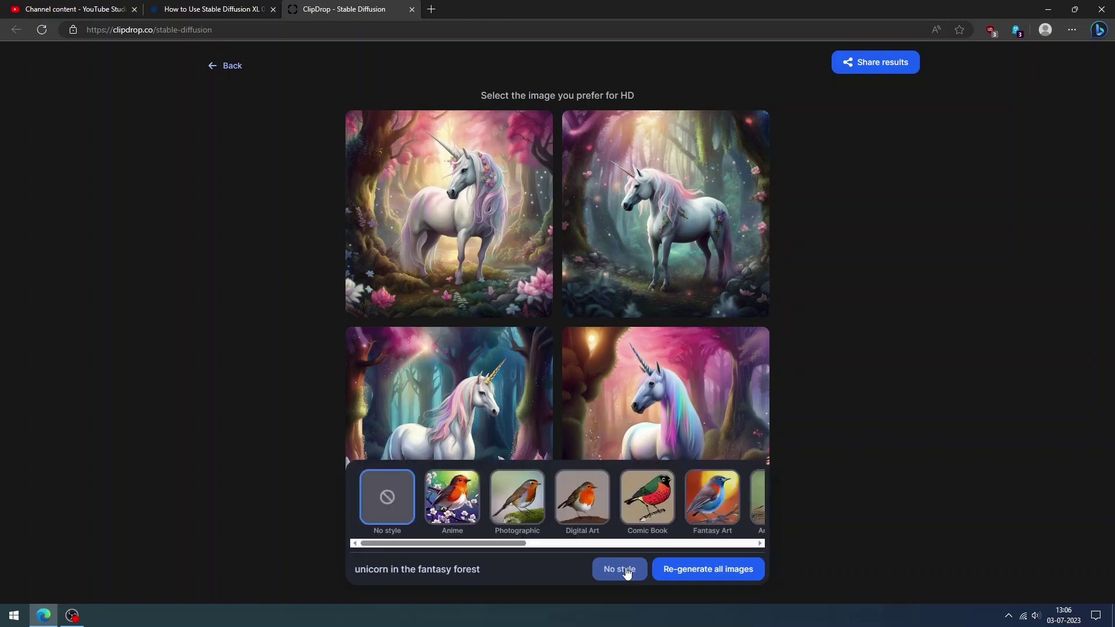
{"action": "left_click", "coordinate": [762, 547]}
{"action": "left_click", "coordinate": [762, 548]}
{"action": "left_click", "coordinate": [664, 496]}
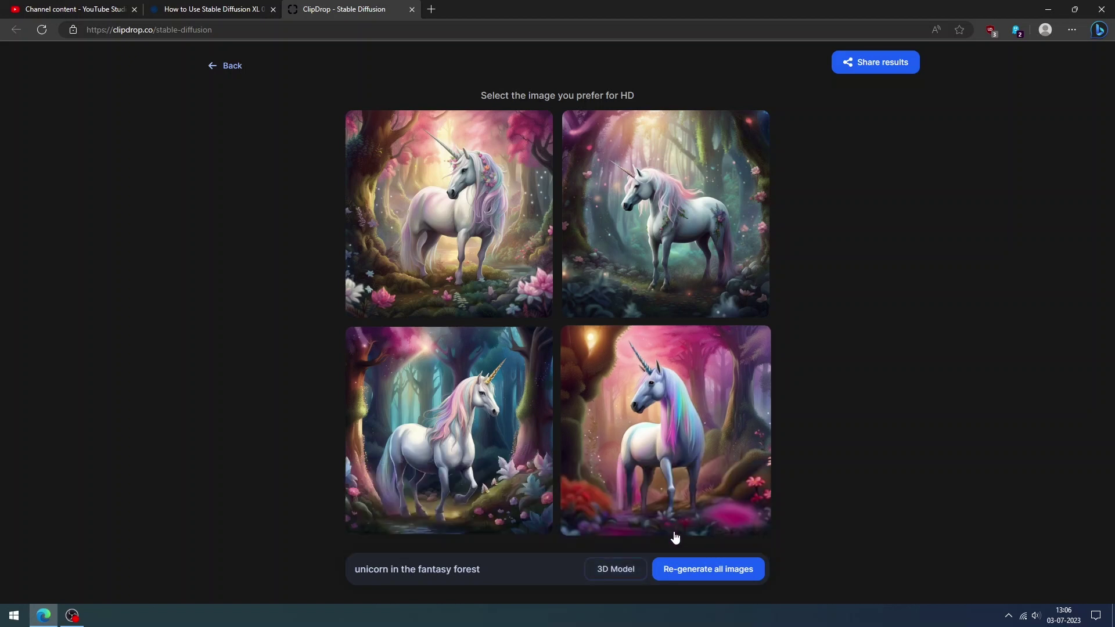
{"action": "left_click", "coordinate": [692, 571]}
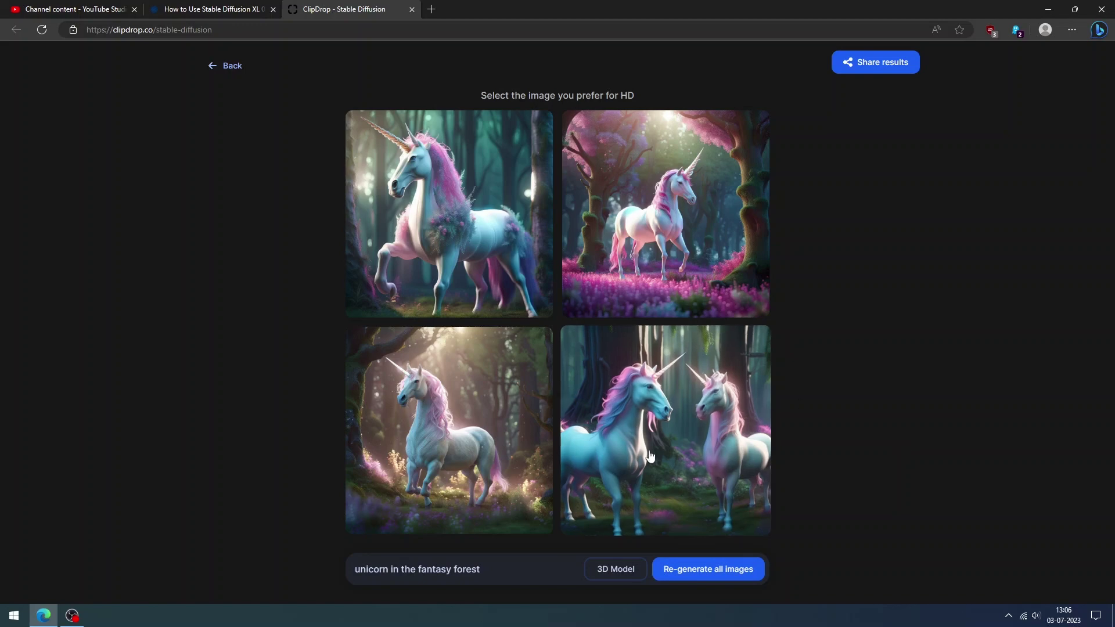
Copy the top-right unicorn image and return to the prompt page.
{"action": "right_click", "coordinate": [681, 234]}
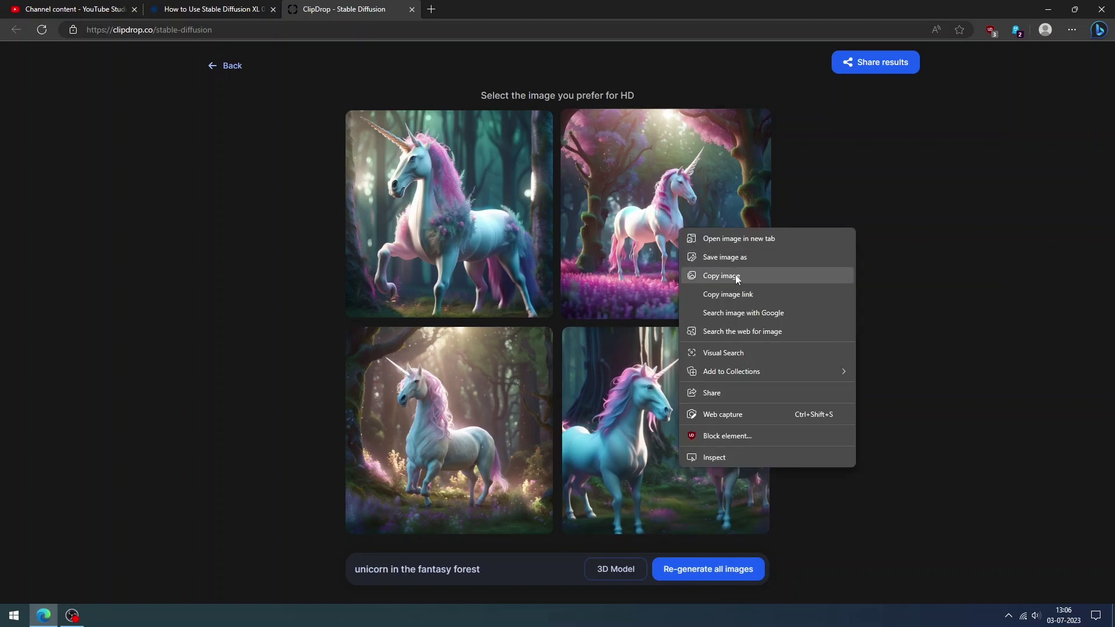
{"action": "left_click", "coordinate": [738, 273]}
{"action": "left_click", "coordinate": [225, 65]}
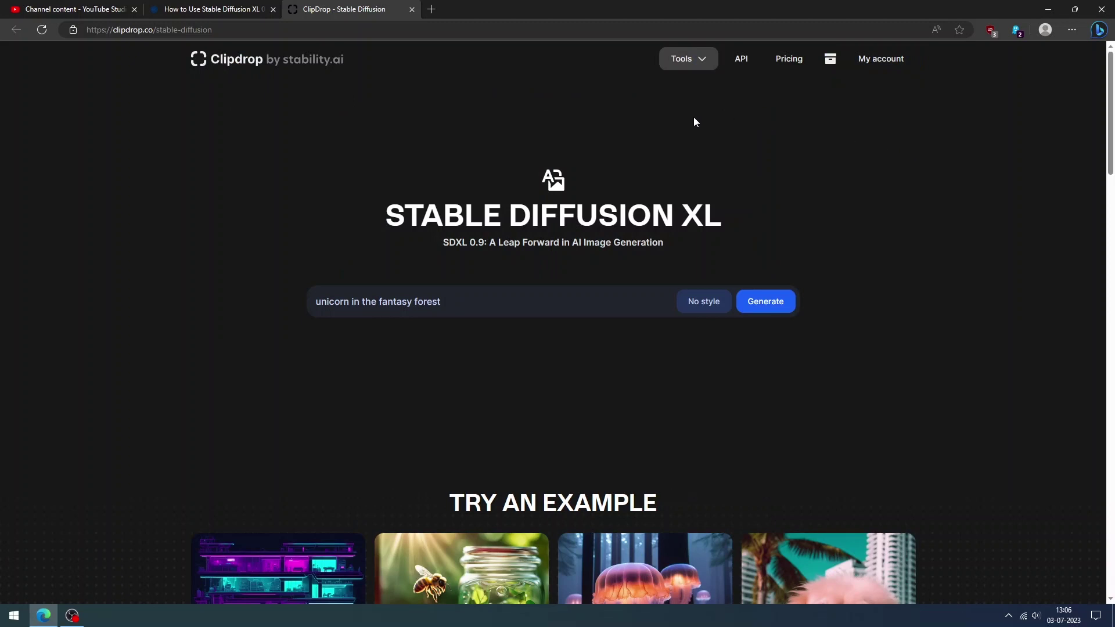
Load the desk example photo into the Cleanup tool.
{"action": "left_click", "coordinate": [697, 66]}
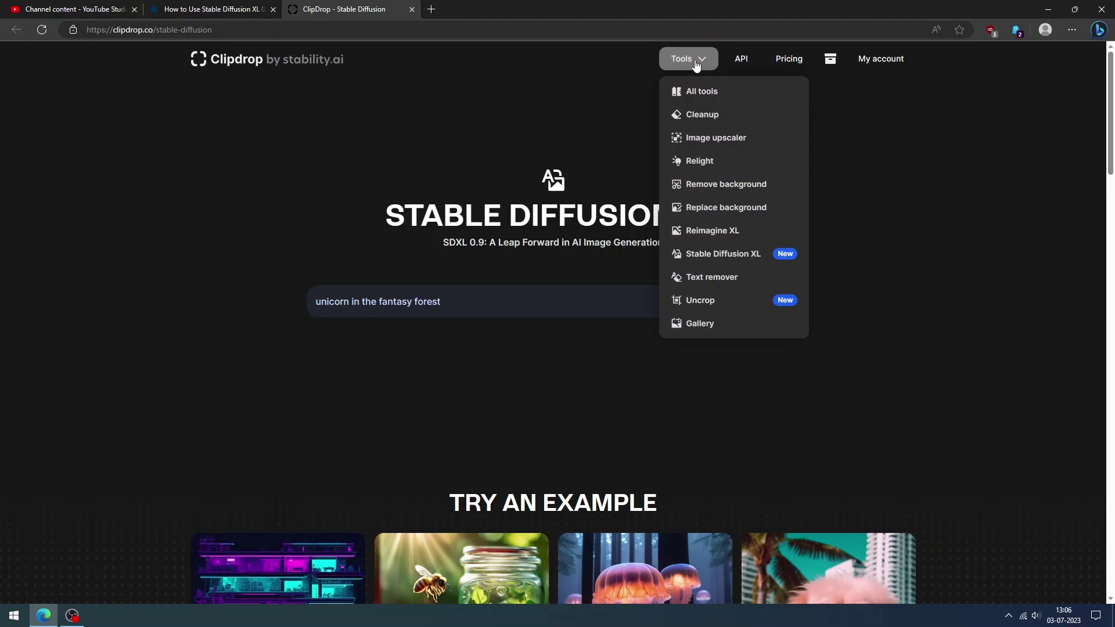
{"action": "left_click", "coordinate": [704, 115]}
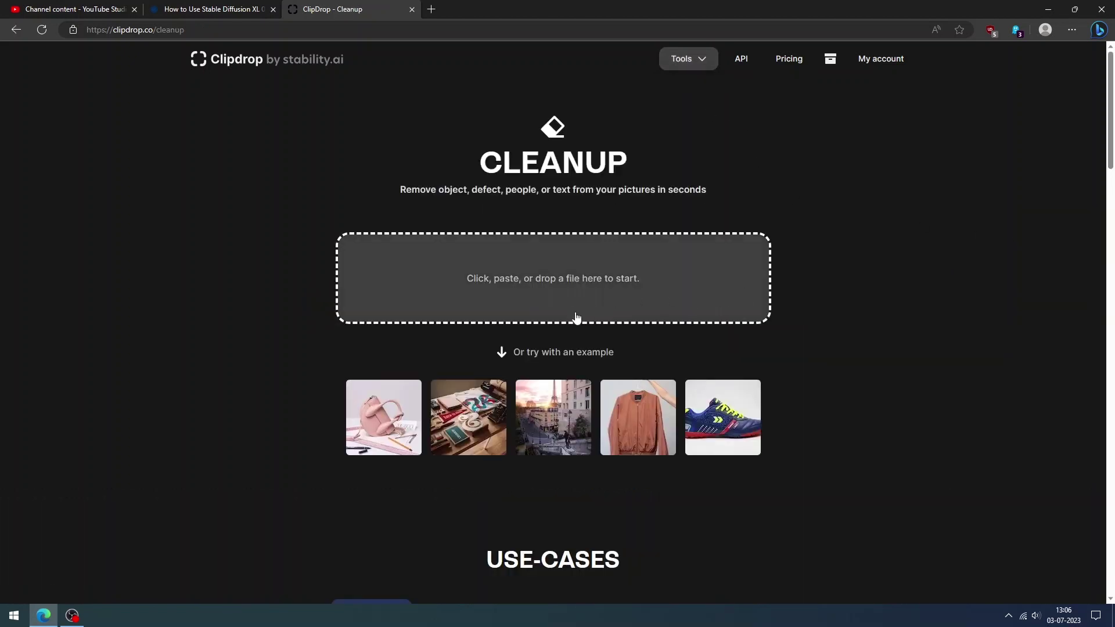
{"action": "left_click", "coordinate": [463, 424]}
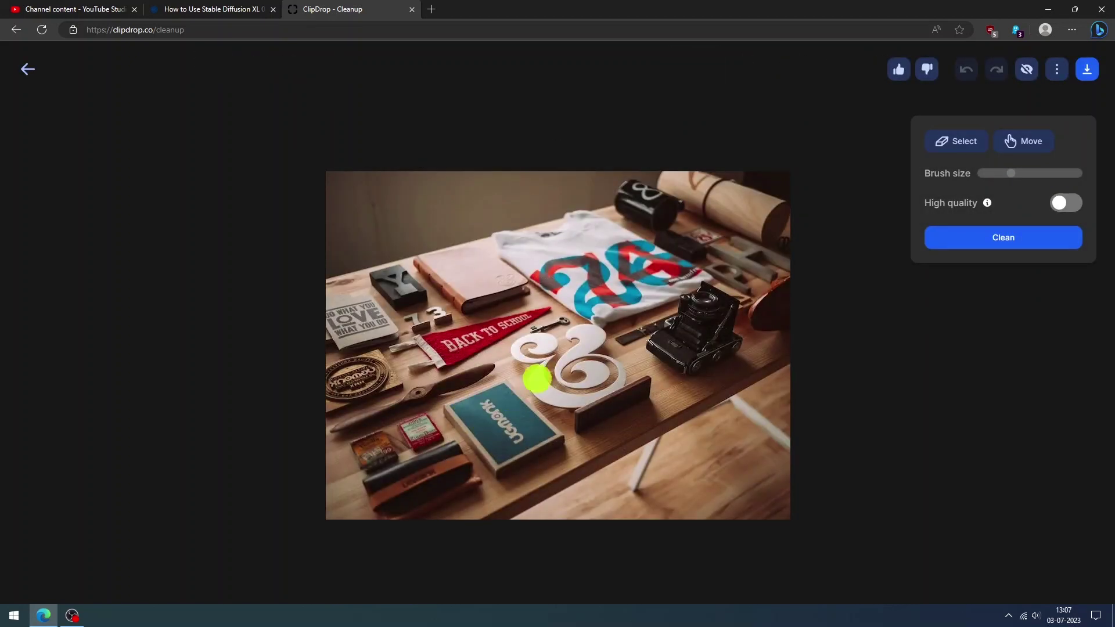
Brush over the camera and clean it away, then enlarge the brush size.
{"action": "mouse_move", "coordinate": [688, 297]}
{"action": "left_mouse_down"}
{"action": "mouse_move", "coordinate": [725, 336]}
{"action": "mouse_move", "coordinate": [650, 366]}
{"action": "left_mouse_up"}
{"action": "left_click", "coordinate": [986, 239]}
{"action": "left_click_drag", "start_coordinate": [1010, 174], "coordinate": [1025, 173]}
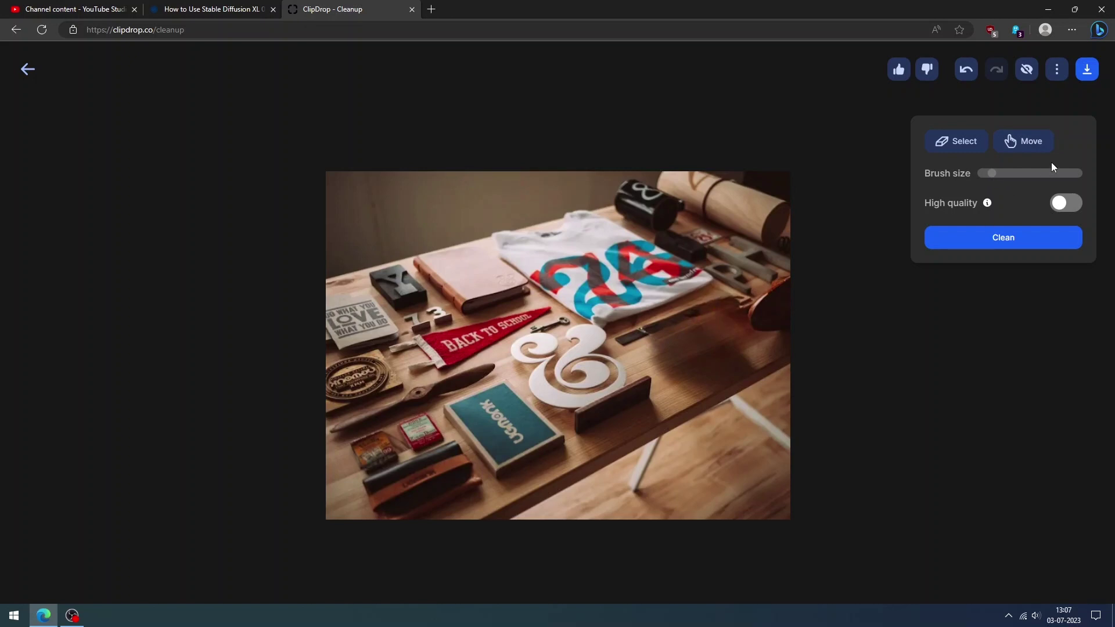
{"action": "mouse_move", "coordinate": [1008, 173]}
{"action": "left_mouse_down"}
{"action": "mouse_move", "coordinate": [1052, 174]}
{"action": "mouse_move", "coordinate": [1026, 173]}
{"action": "left_mouse_up"}
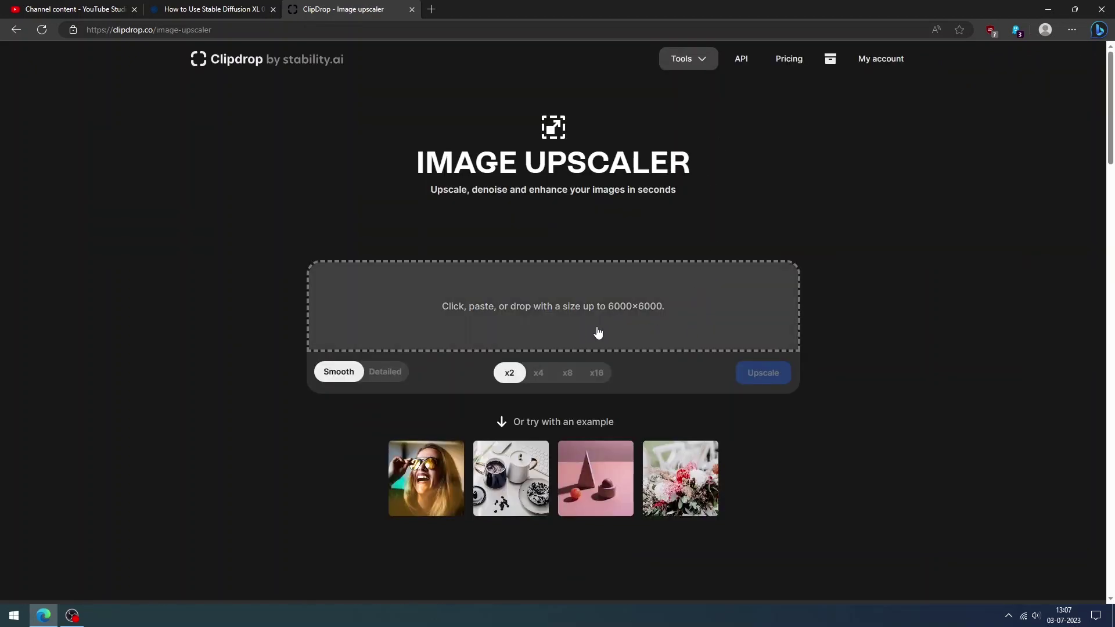
Upload the portrait to the Image Upscaler, downscaling it to fit.
{"action": "left_click", "coordinate": [590, 307]}
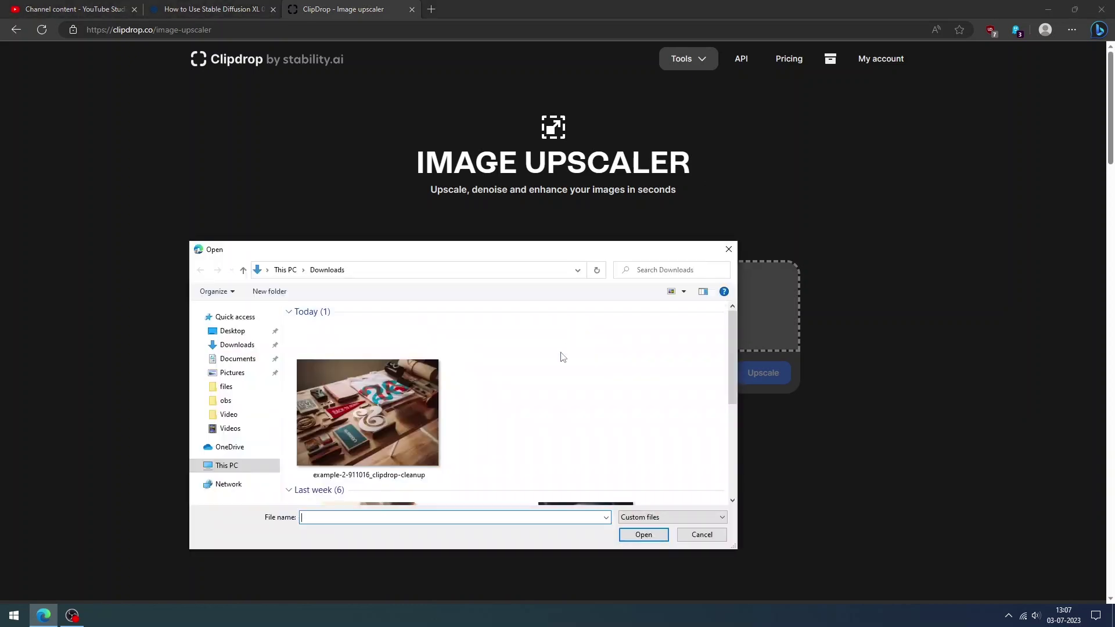
{"action": "scroll", "coordinate": [555, 375], "scroll_direction": "down", "scroll_amount": 3}
{"action": "left_click", "coordinate": [327, 381]}
{"action": "left_click", "coordinate": [639, 537]}
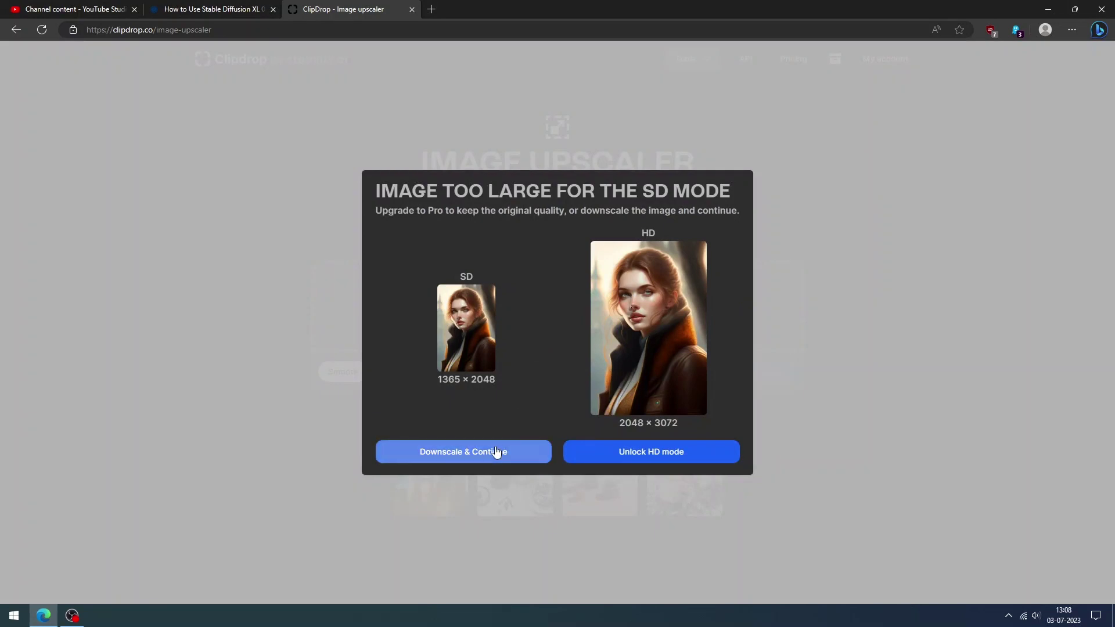
{"action": "left_click", "coordinate": [491, 452]}
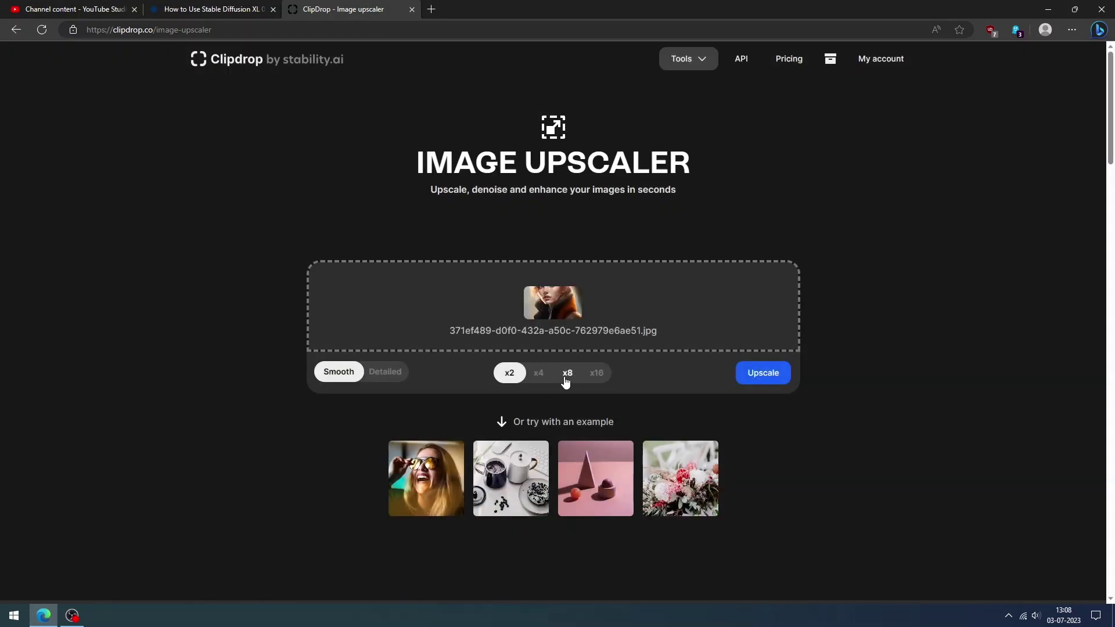
Preview the upscaled coffee-mug and donut example photo.
{"action": "left_click", "coordinate": [750, 374]}
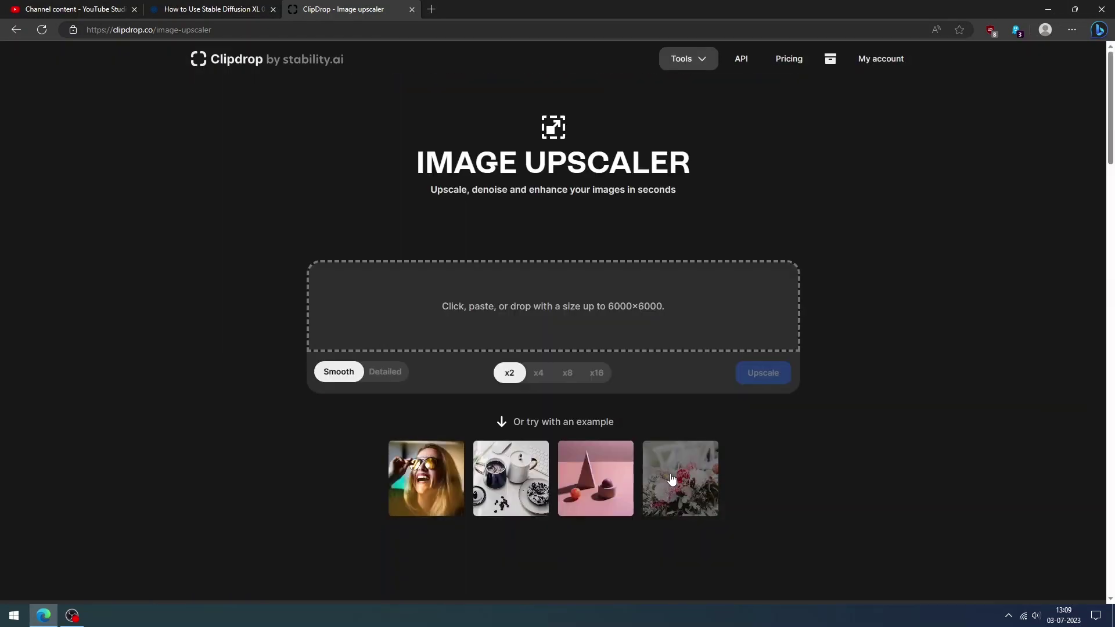
{"action": "left_click", "coordinate": [511, 478]}
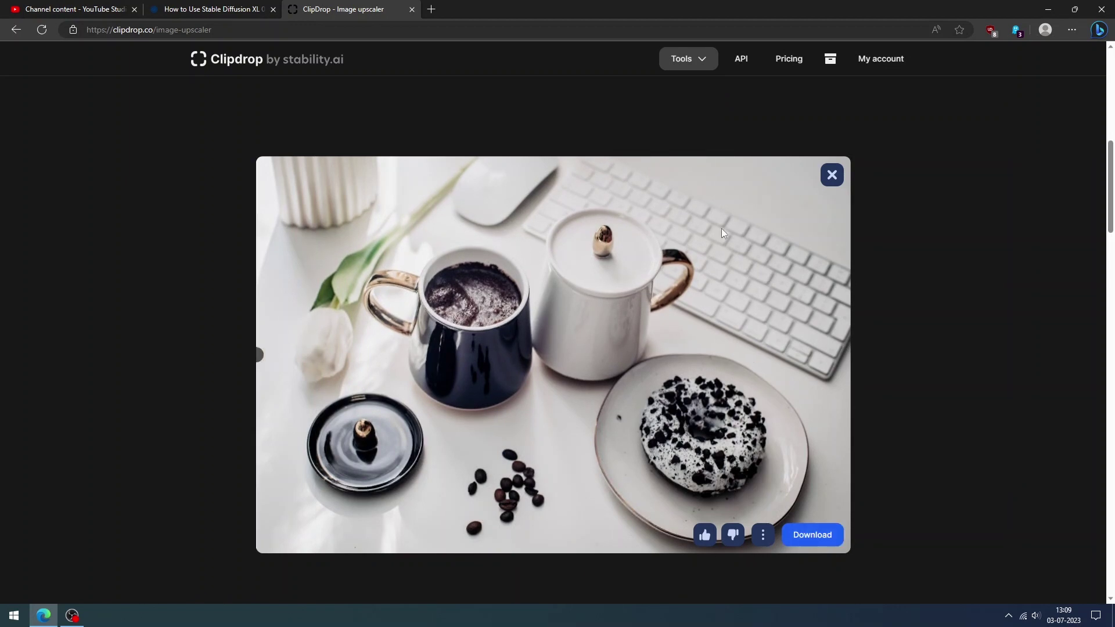
{"action": "left_click", "coordinate": [699, 61]}
Relight the curly-haired man example, moving the green light to his hair and the yellow light to his shoulder.
{"action": "left_click", "coordinate": [711, 160]}
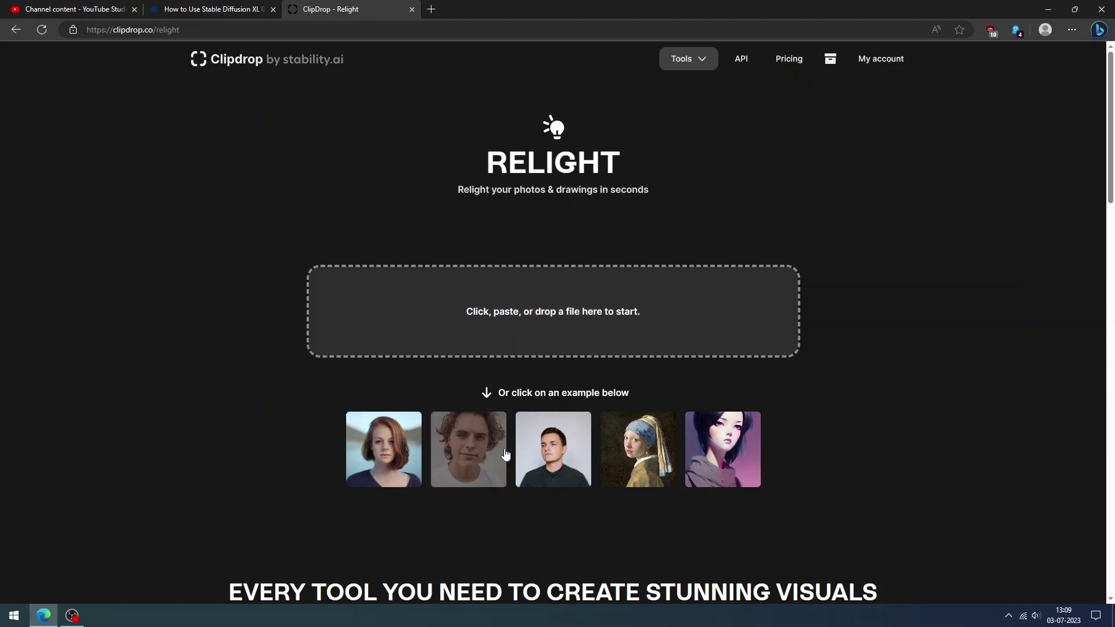
{"action": "left_click", "coordinate": [485, 458]}
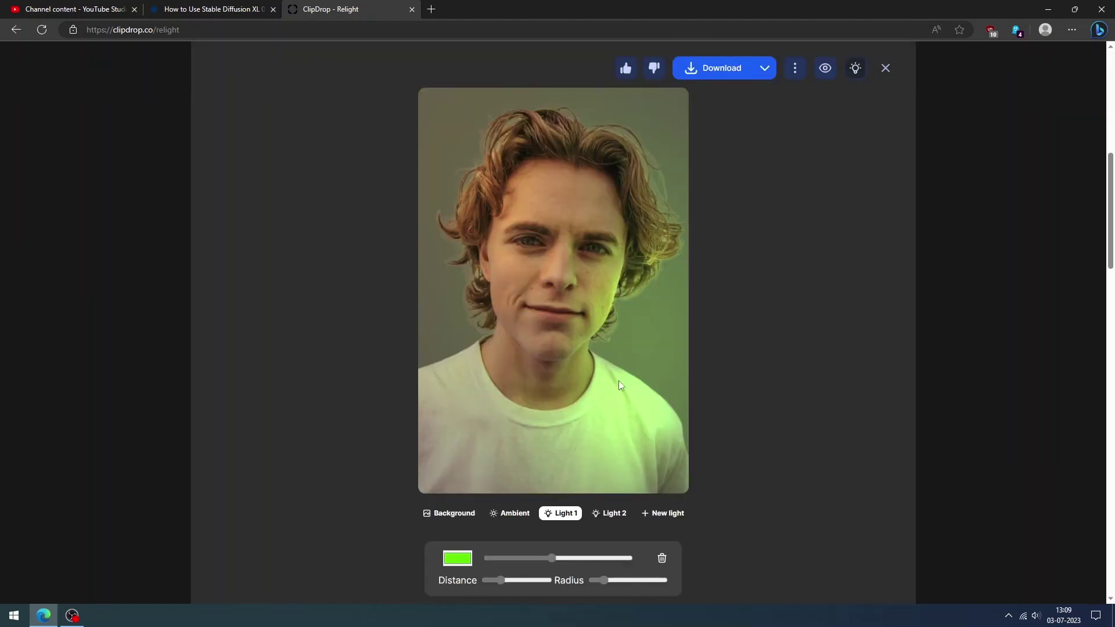
{"action": "left_click_drag", "start_coordinate": [659, 346], "coordinate": [650, 234]}
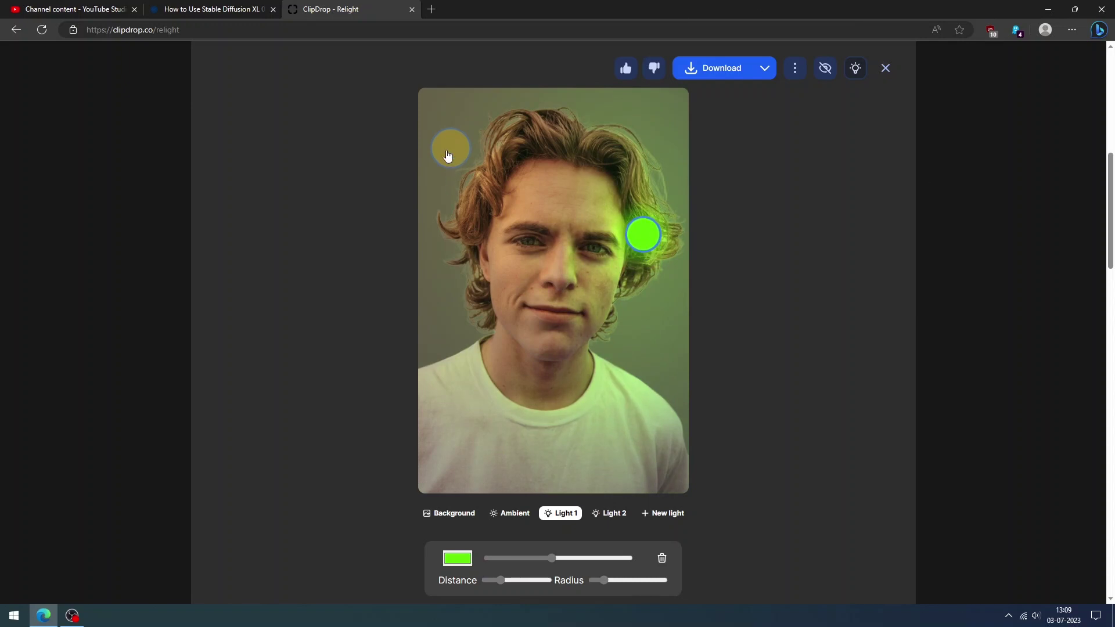
{"action": "left_click_drag", "start_coordinate": [448, 156], "coordinate": [455, 342]}
Review the first light, Ambient and Background settings, then the Download choices.
{"action": "left_click", "coordinate": [559, 514]}
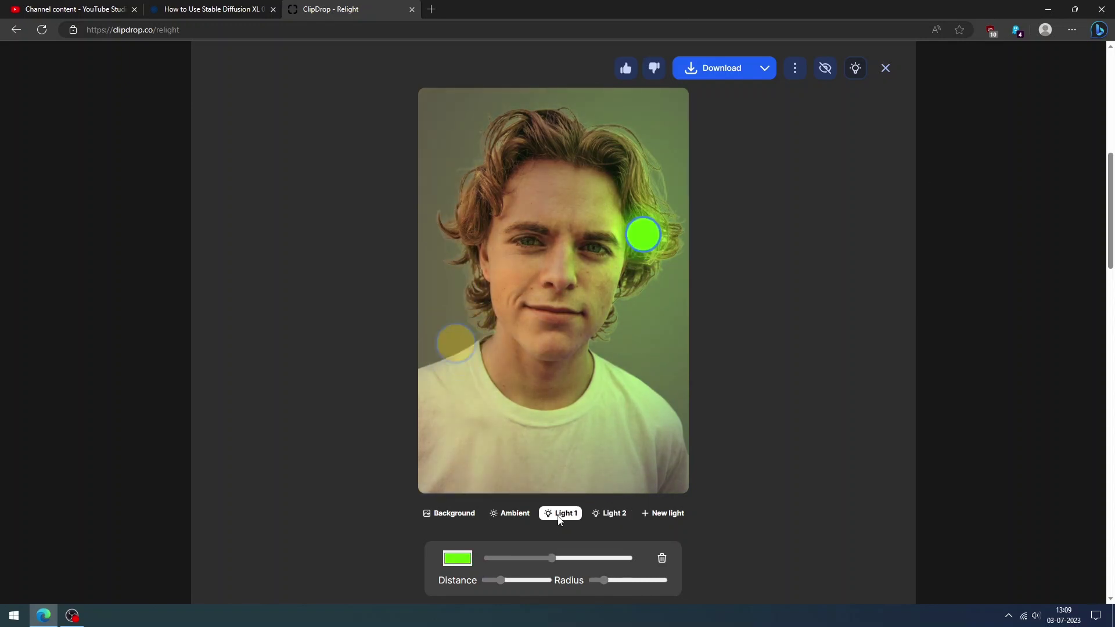
{"action": "left_click", "coordinate": [521, 515]}
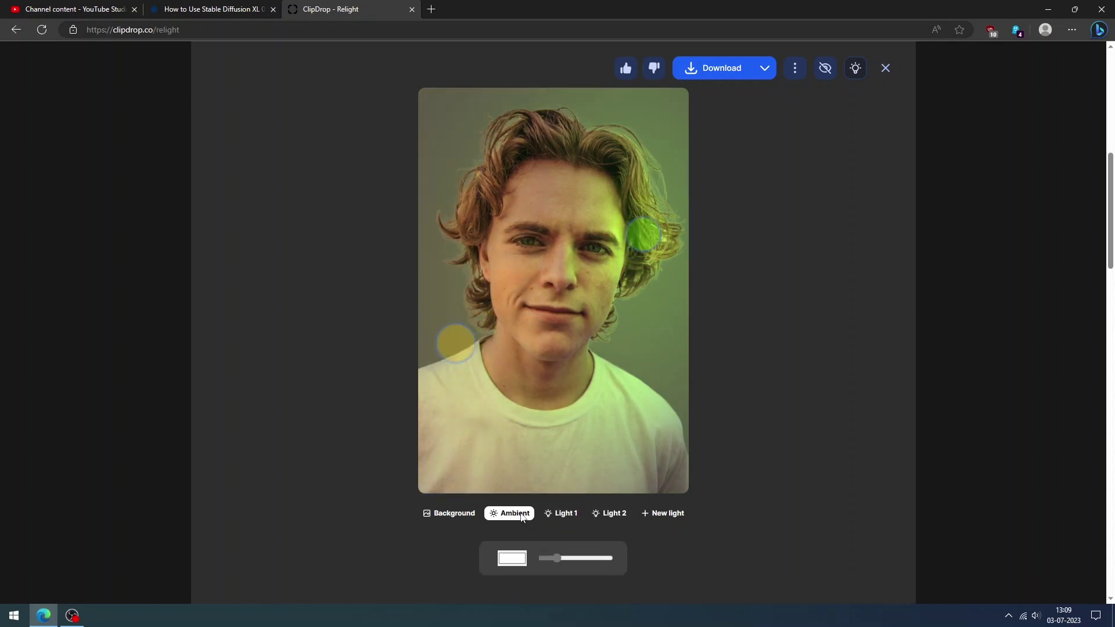
{"action": "left_click", "coordinate": [467, 515]}
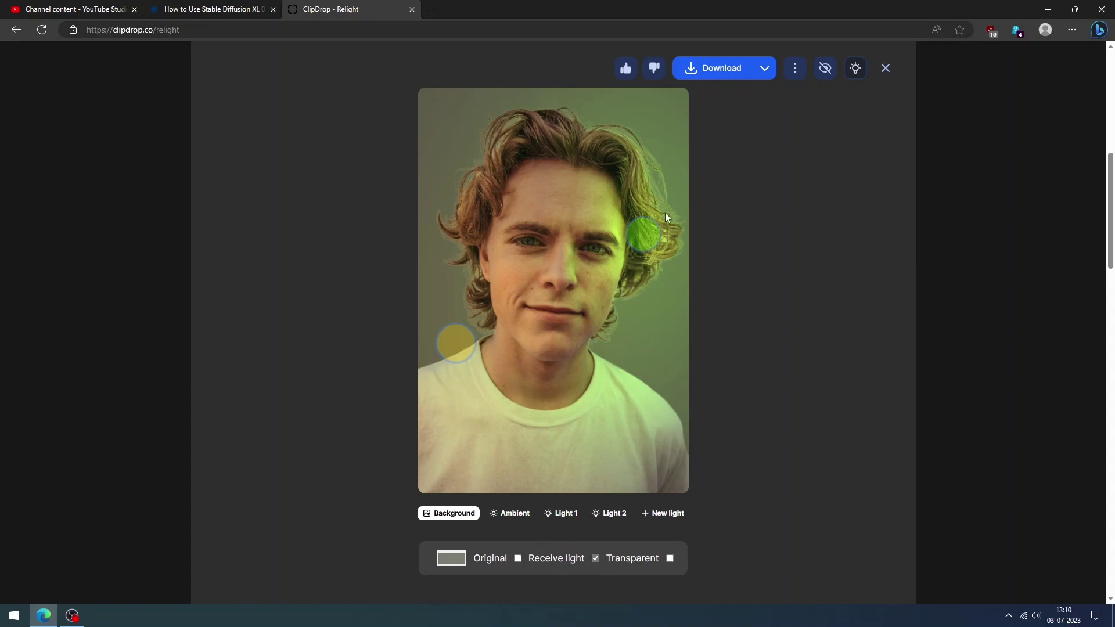
{"action": "left_click", "coordinate": [765, 68]}
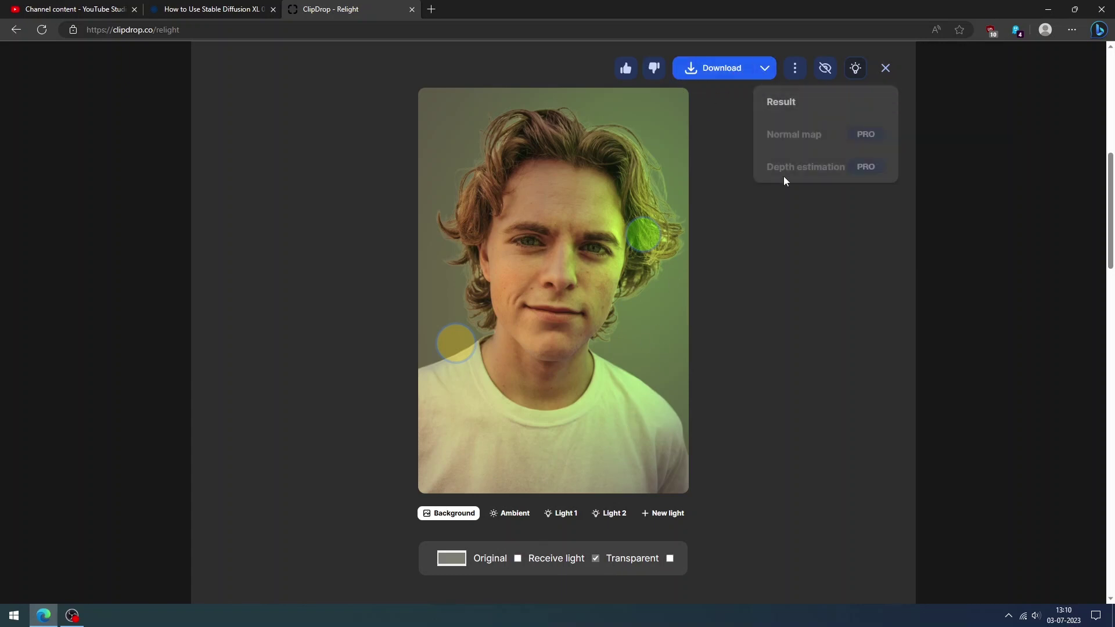
Close the relit portrait and switch to the Remove background tool.
{"action": "left_click", "coordinate": [881, 69]}
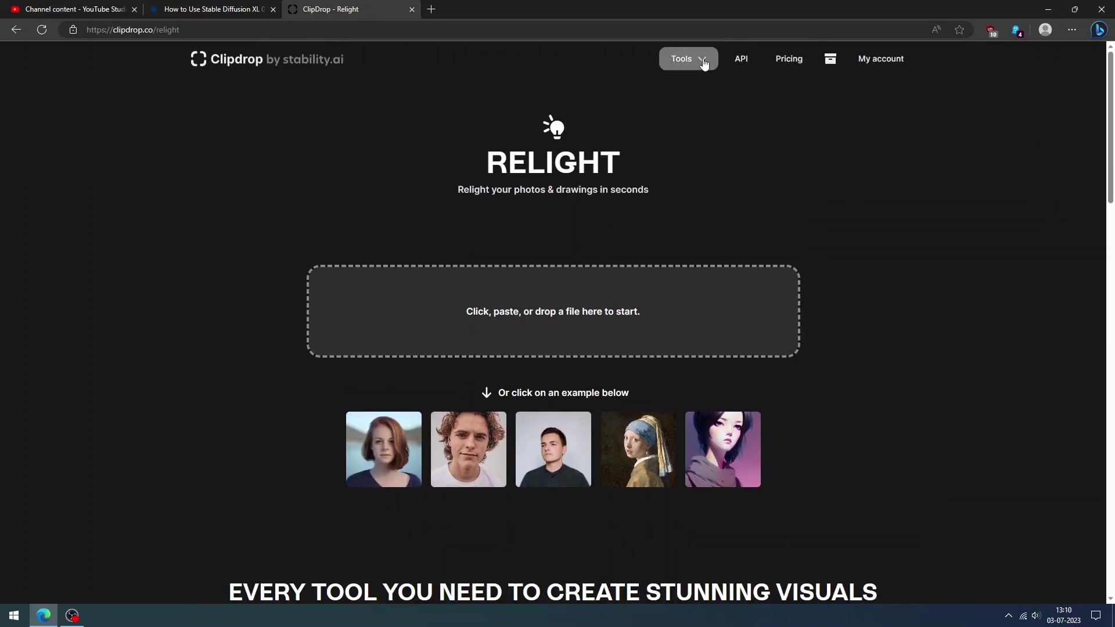
{"action": "left_click", "coordinate": [703, 61]}
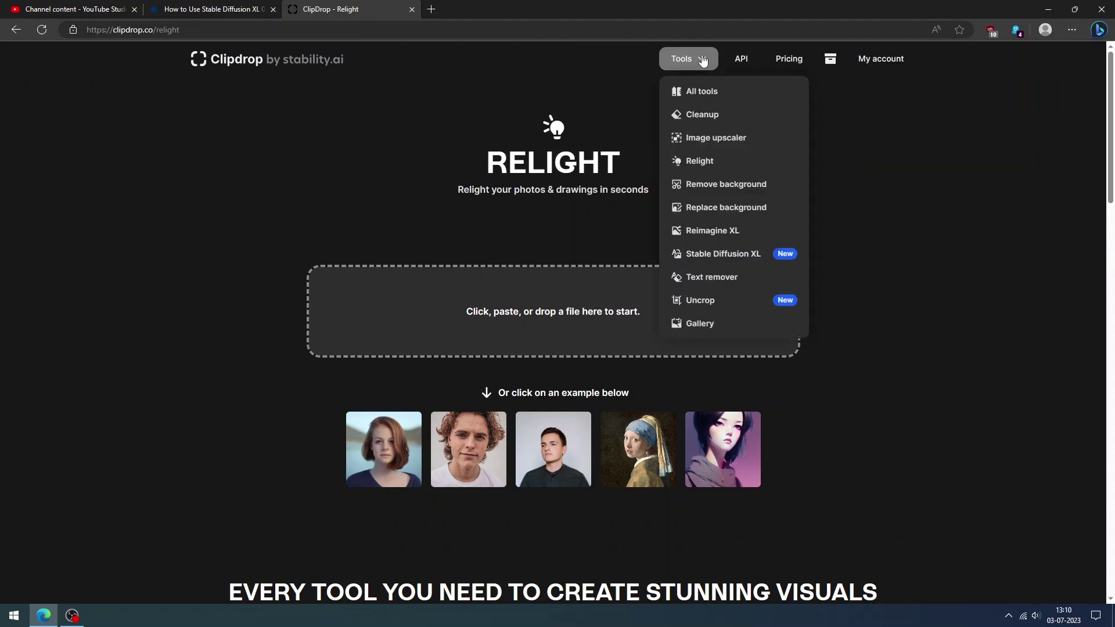
{"action": "left_click", "coordinate": [735, 182]}
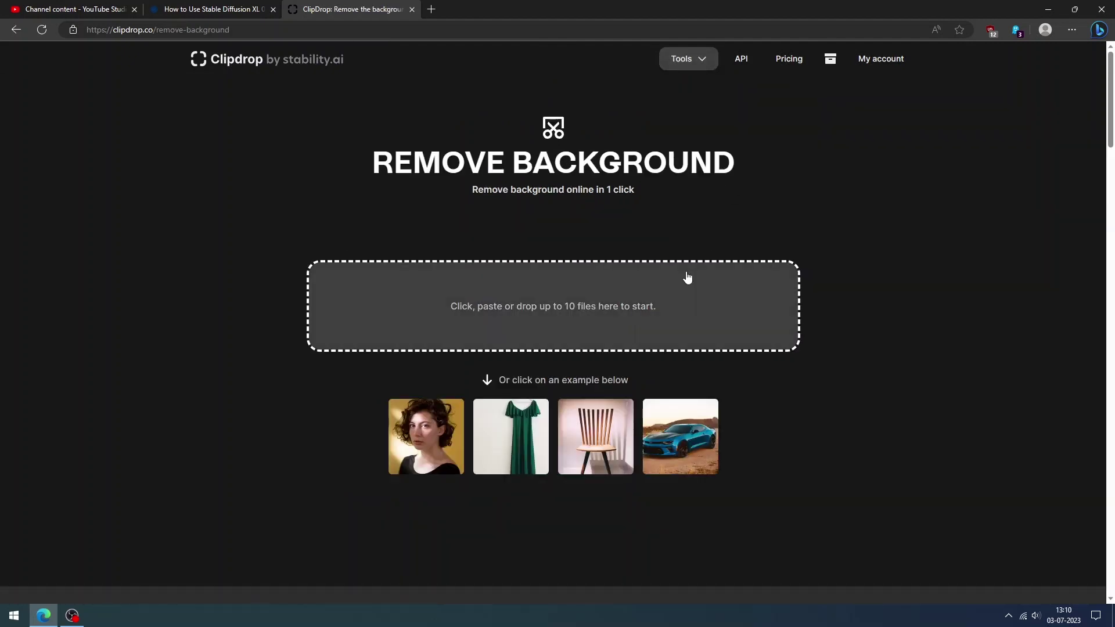
Upload the auburn-haired portrait in the coat, downscaling it to continue.
{"action": "left_click", "coordinate": [598, 316]}
{"action": "scroll", "coordinate": [377, 390], "scroll_direction": "down", "scroll_amount": 3}
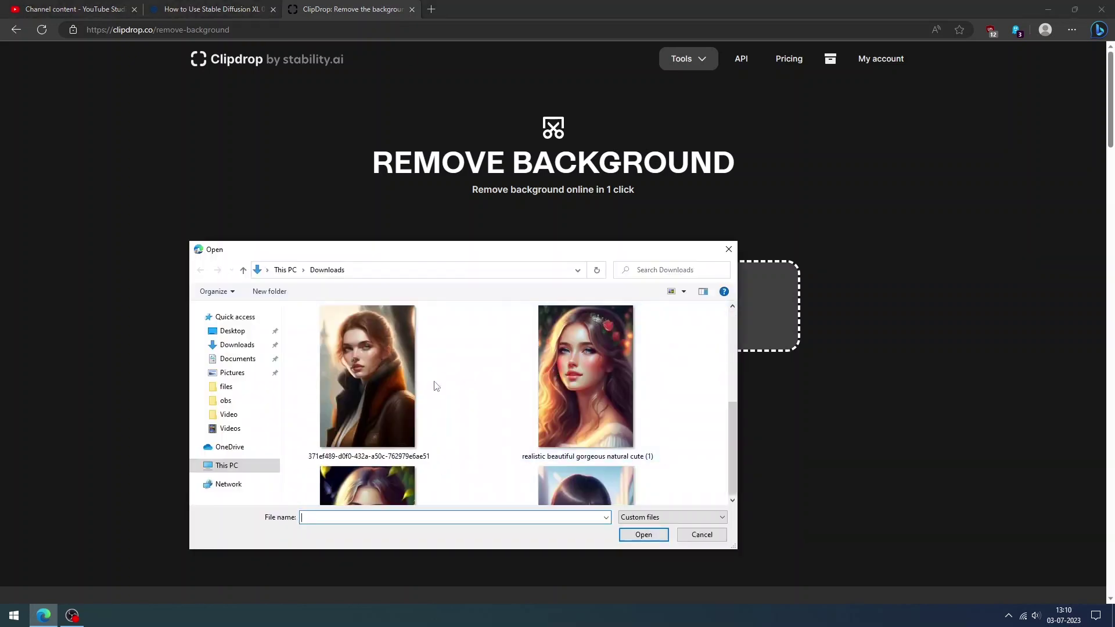
{"action": "left_click", "coordinate": [368, 398]}
{"action": "left_click", "coordinate": [643, 534]}
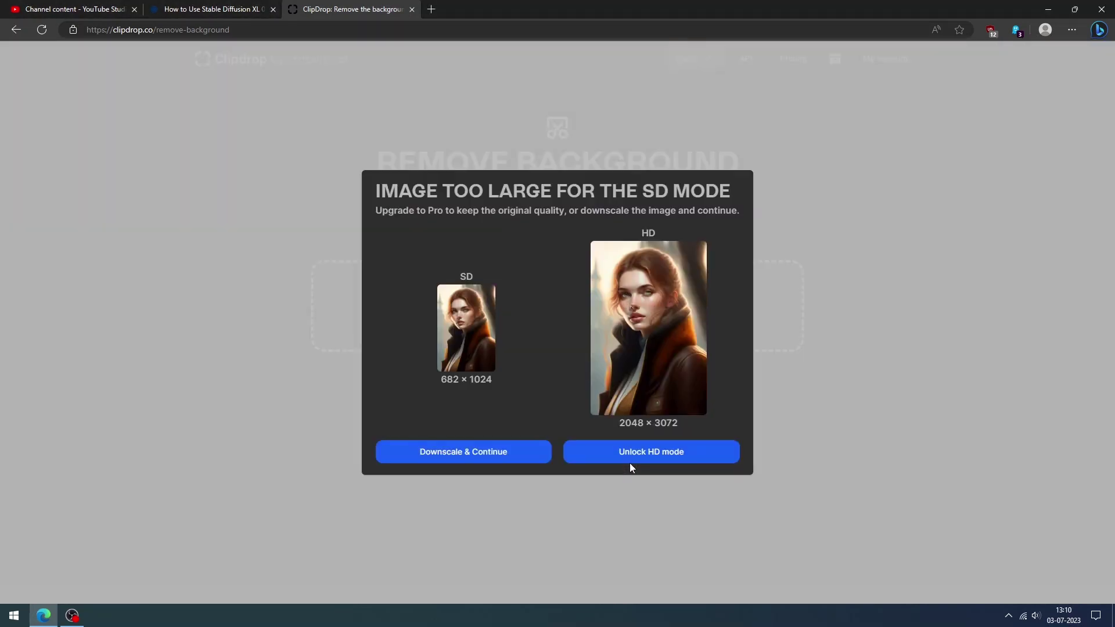
{"action": "left_click", "coordinate": [486, 460]}
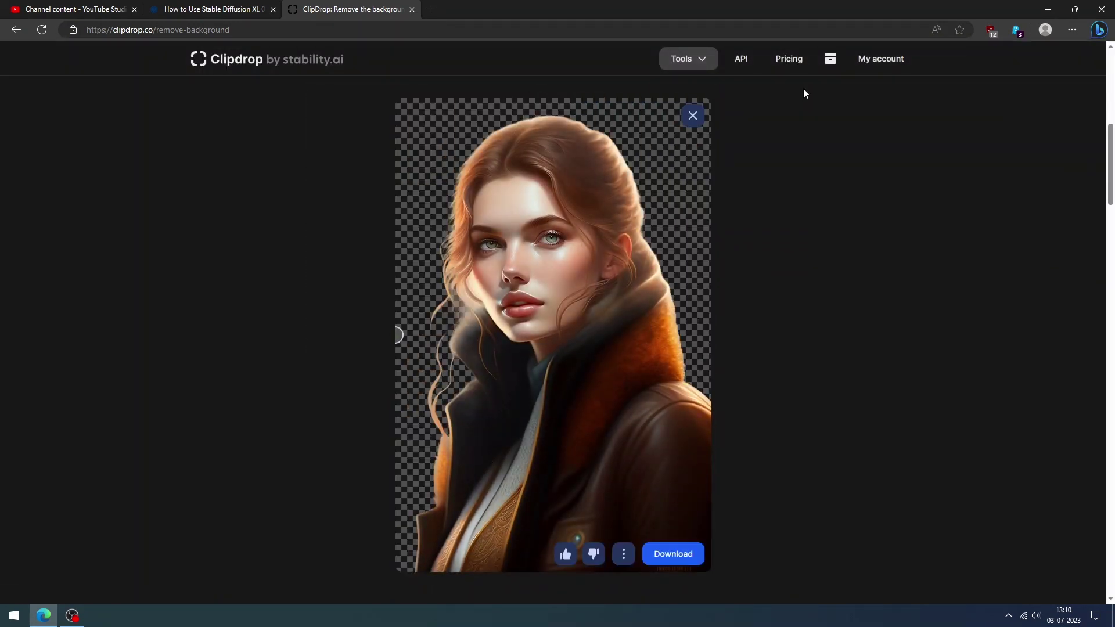
{"action": "scroll", "coordinate": [932, 321], "scroll_direction": "up", "scroll_amount": 1}
Load the blonde woman example into Replace background.
{"action": "left_click", "coordinate": [698, 59]}
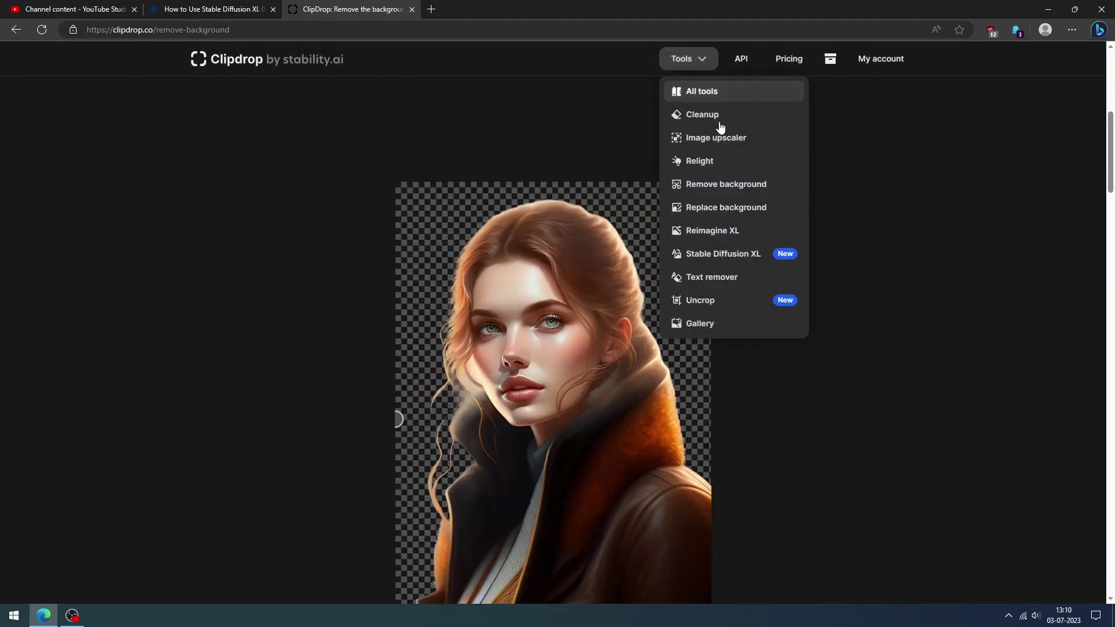
{"action": "left_click", "coordinate": [735, 207]}
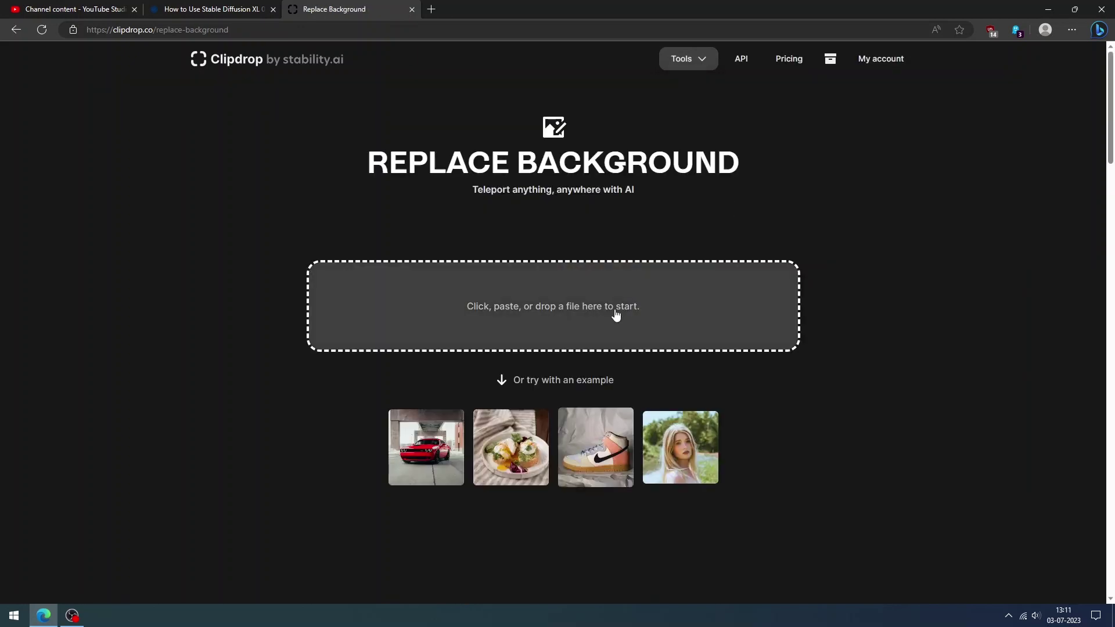
{"action": "left_click", "coordinate": [667, 448]}
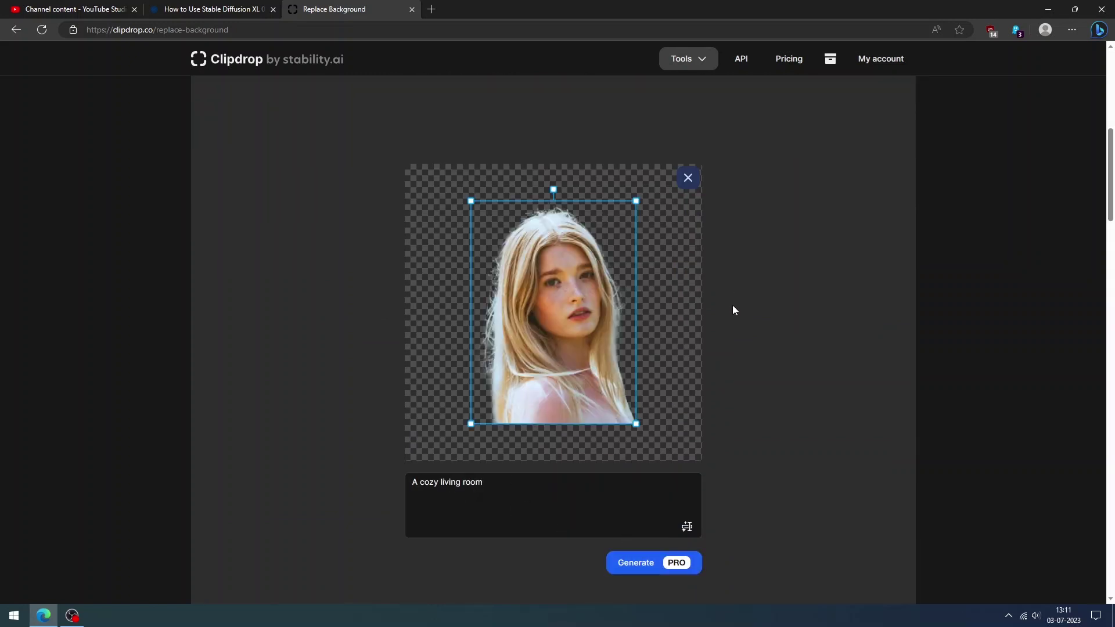
Upload the portrait with roses in her hair to Reimagine XL for variations.
{"action": "left_click", "coordinate": [694, 61]}
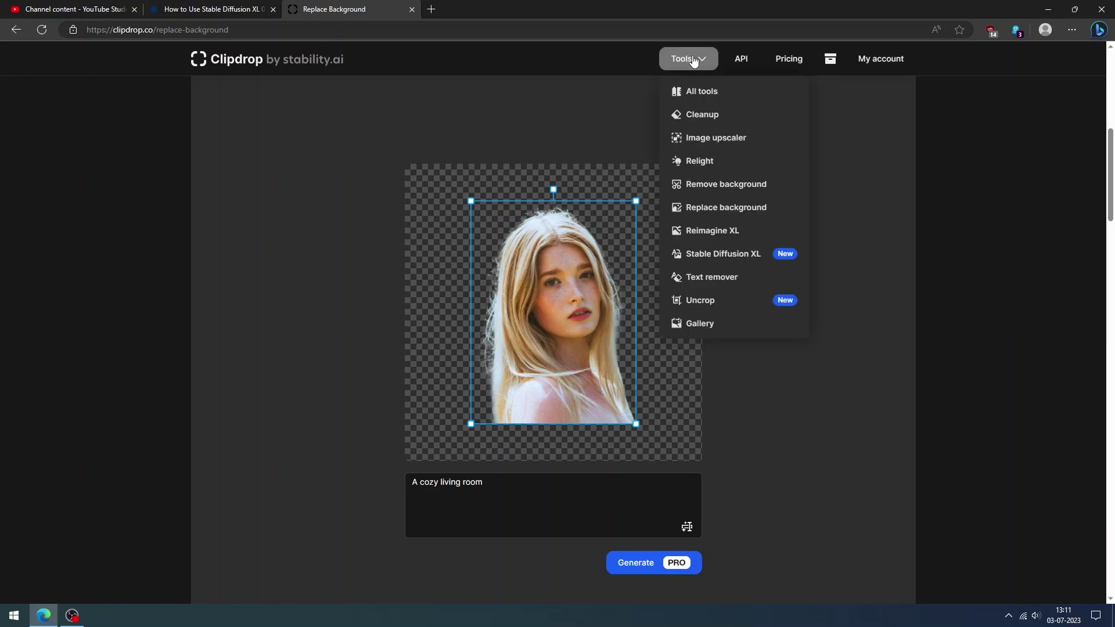
{"action": "left_click", "coordinate": [736, 228]}
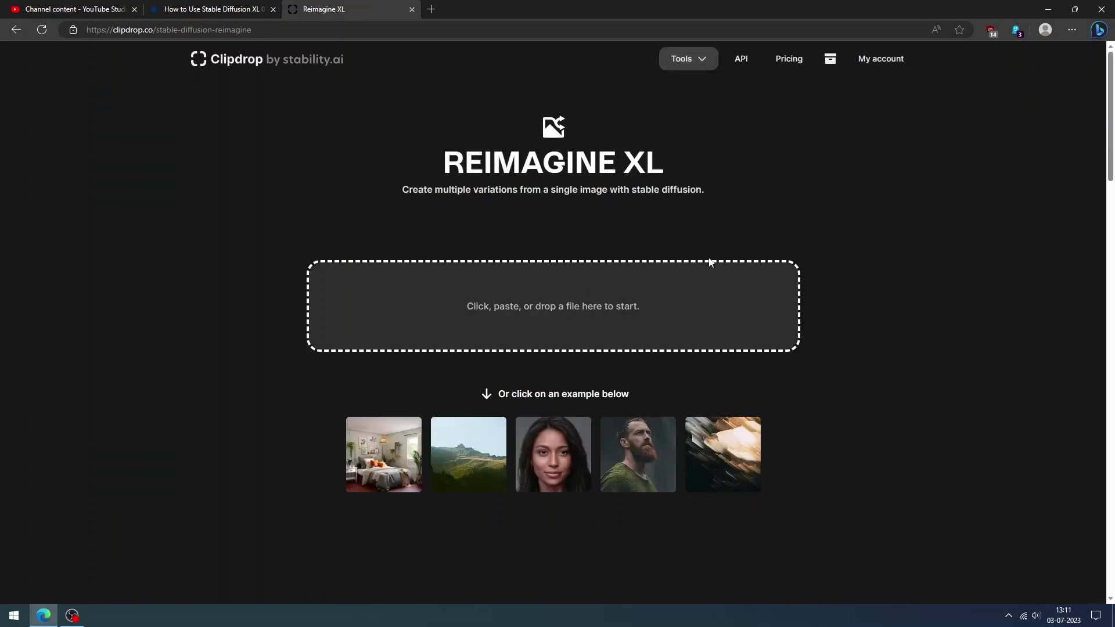
{"action": "left_click", "coordinate": [629, 307]}
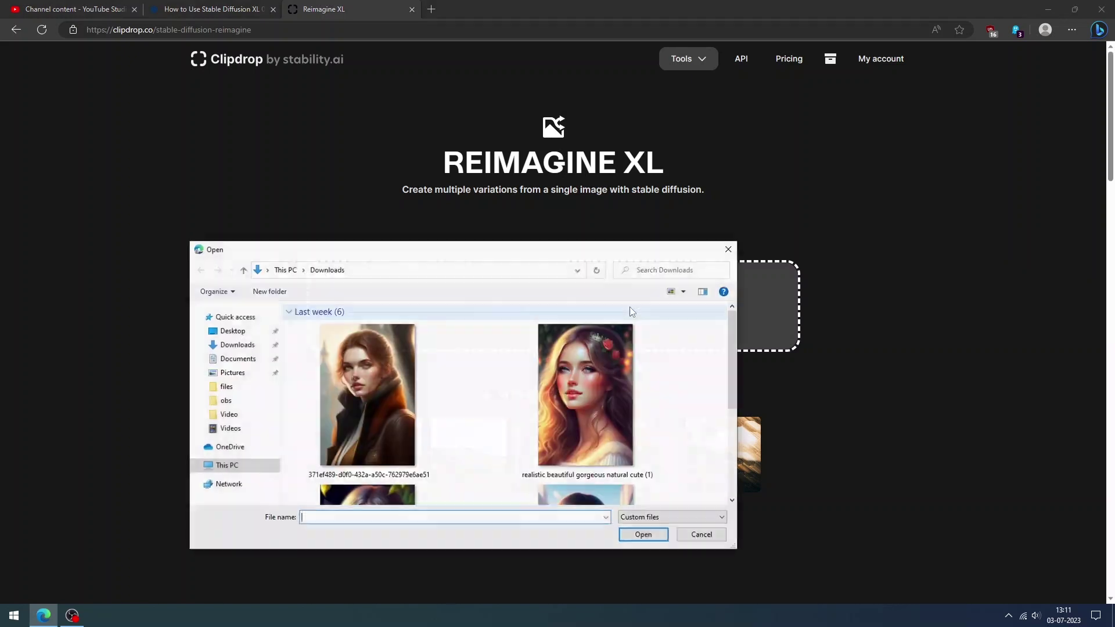
{"action": "double_click", "coordinate": [607, 404]}
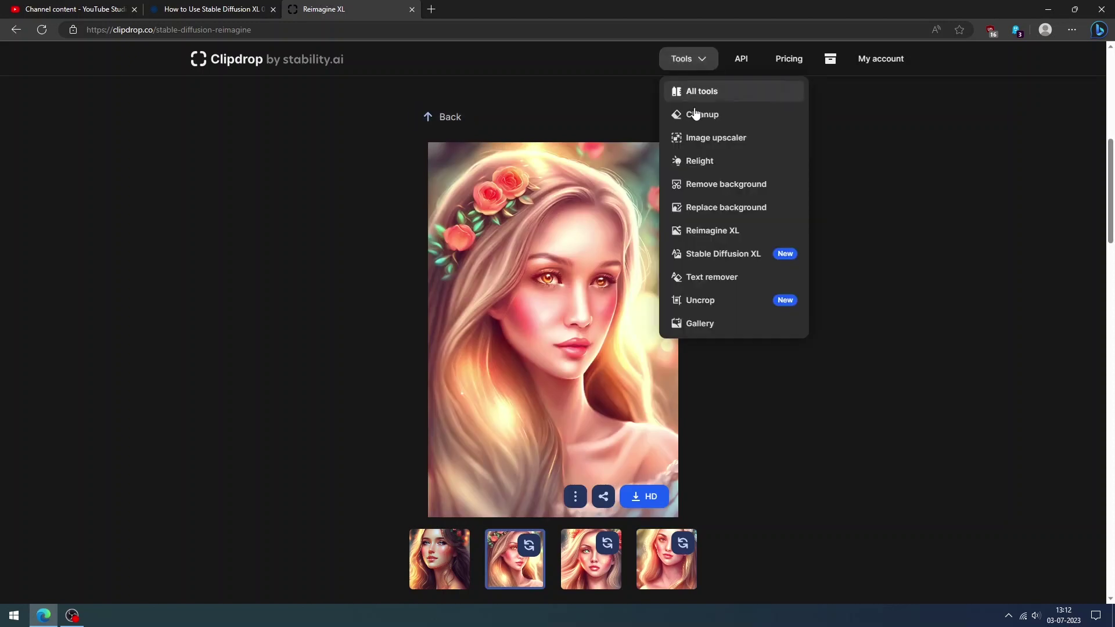
Upload the 'google' image from the Desktop to Text remover, downscaling it to continue.
{"action": "left_click", "coordinate": [701, 280]}
{"action": "left_click", "coordinate": [546, 319]}
{"action": "left_click", "coordinate": [253, 332]}
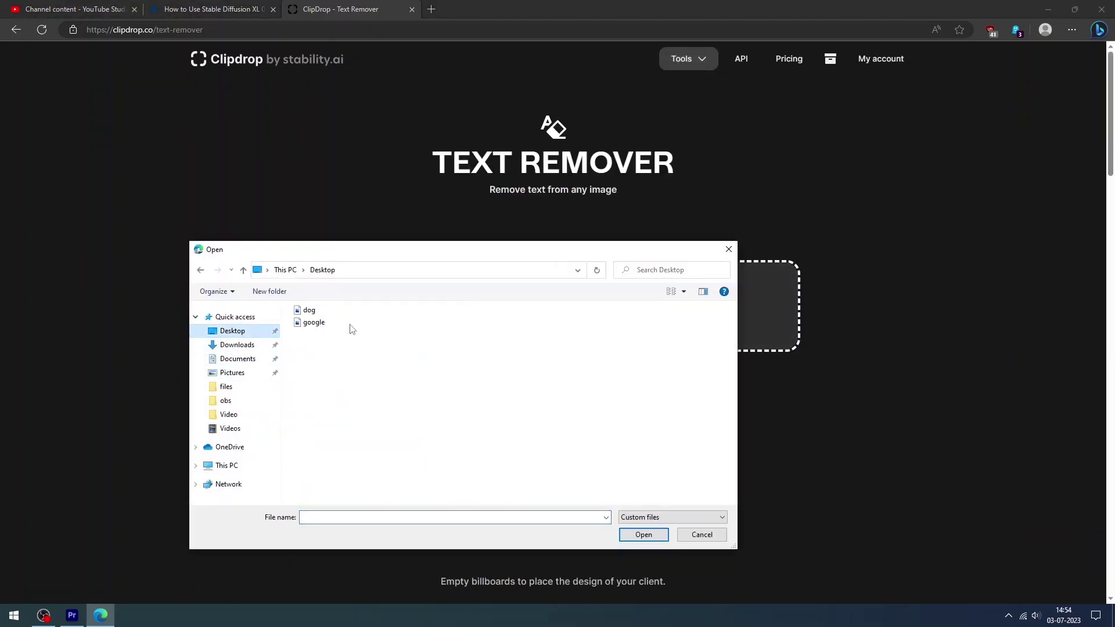
{"action": "left_click", "coordinate": [316, 322]}
{"action": "left_click", "coordinate": [641, 535]}
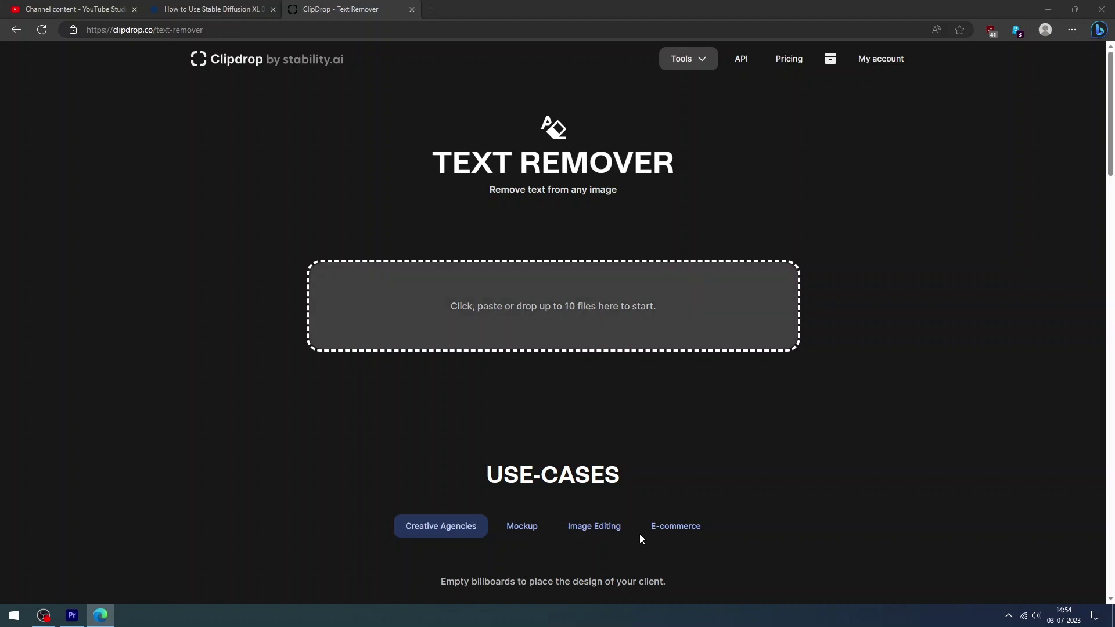
{"action": "scroll", "coordinate": [548, 490], "scroll_direction": "down", "scroll_amount": 3}
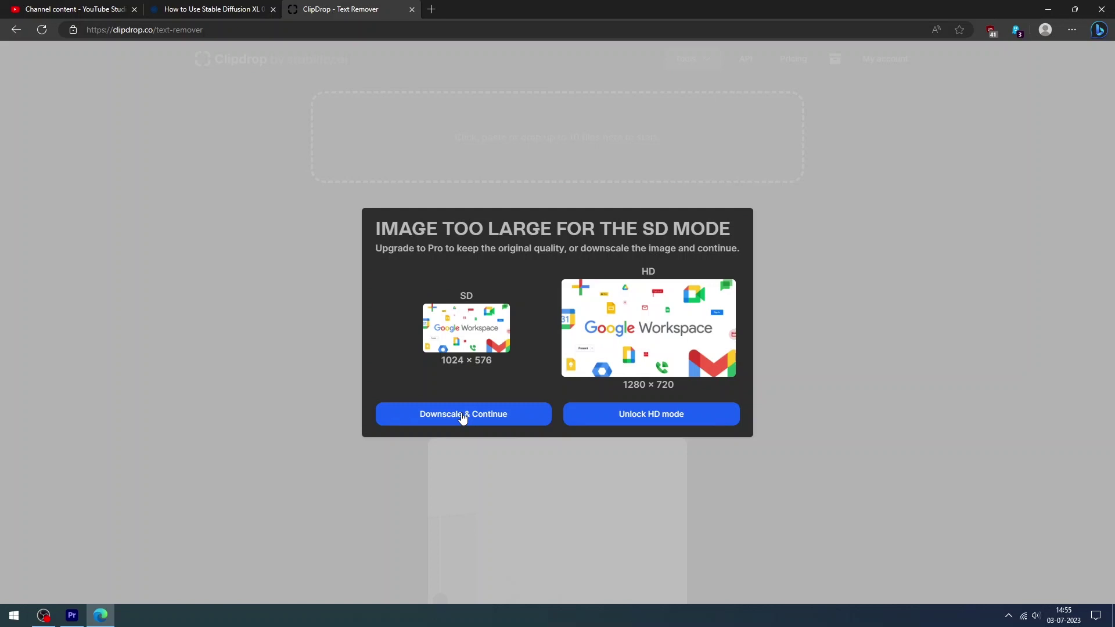
{"action": "left_click", "coordinate": [463, 416]}
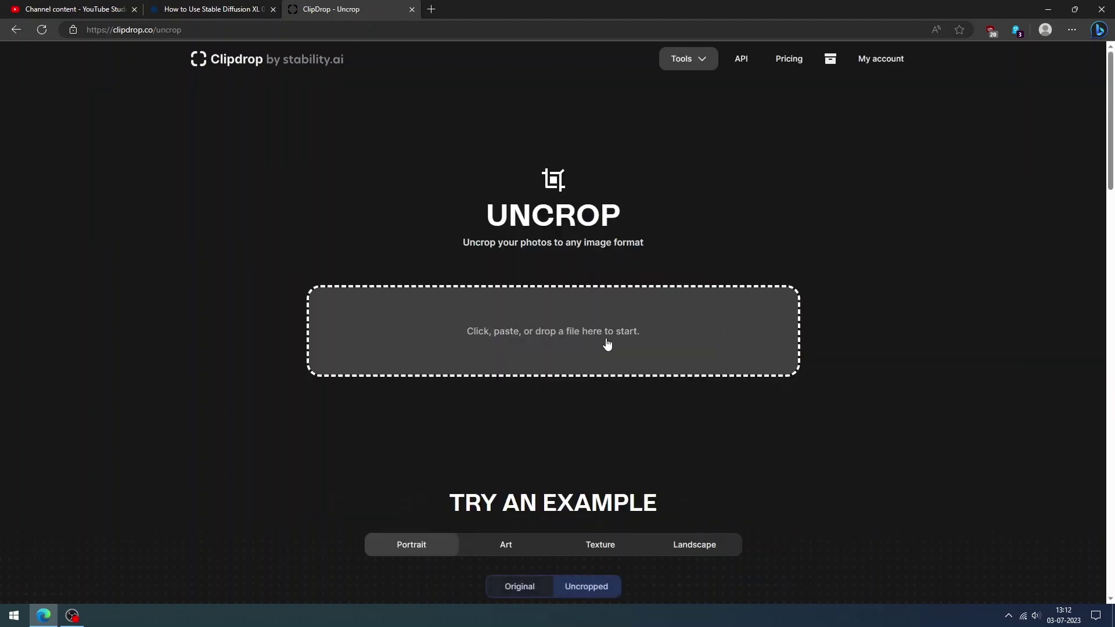
Uncrop the long-haired fantasy portrait at custom 1024 × 576 into four landscape versions.
{"action": "left_click", "coordinate": [607, 343]}
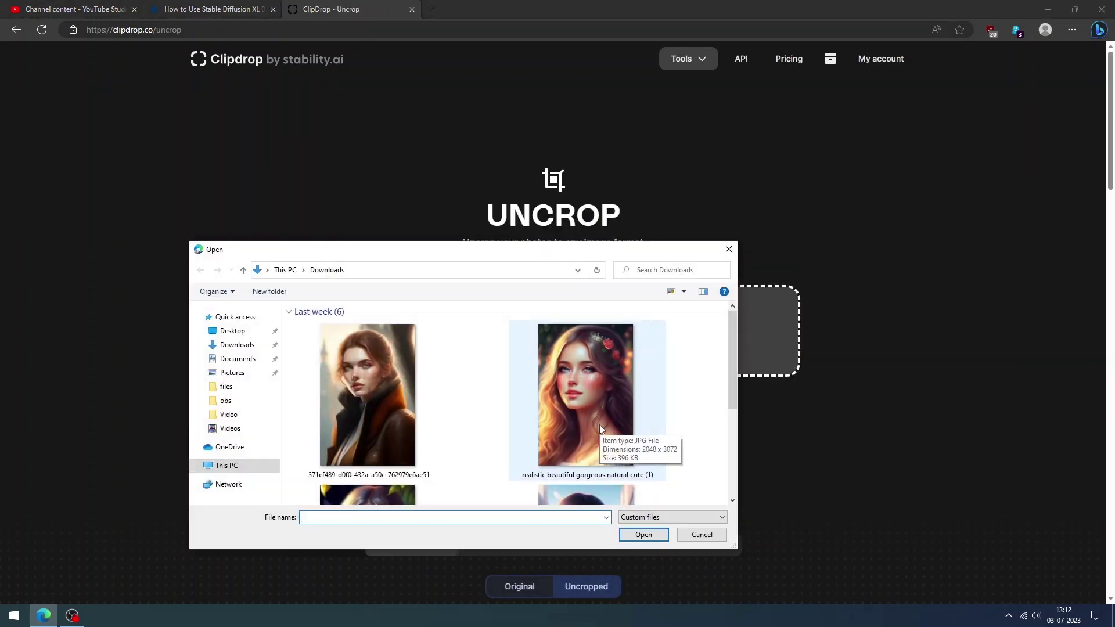
{"action": "scroll", "coordinate": [600, 424], "scroll_direction": "down", "scroll_amount": 2}
{"action": "left_click", "coordinate": [368, 401]}
{"action": "left_click", "coordinate": [643, 533]}
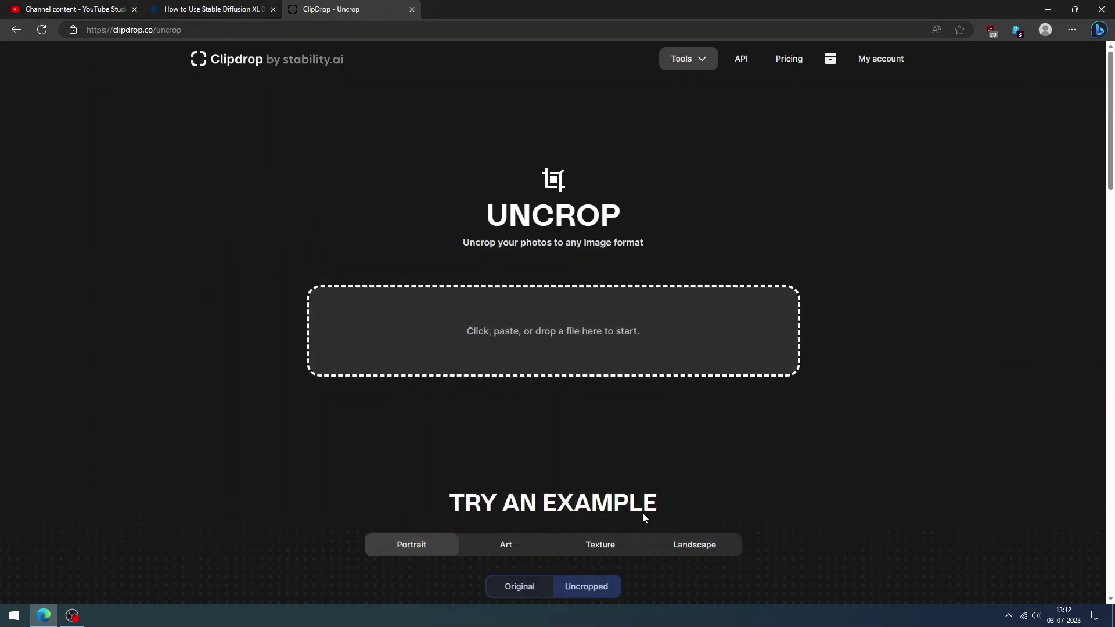
{"action": "left_click", "coordinate": [488, 578]}
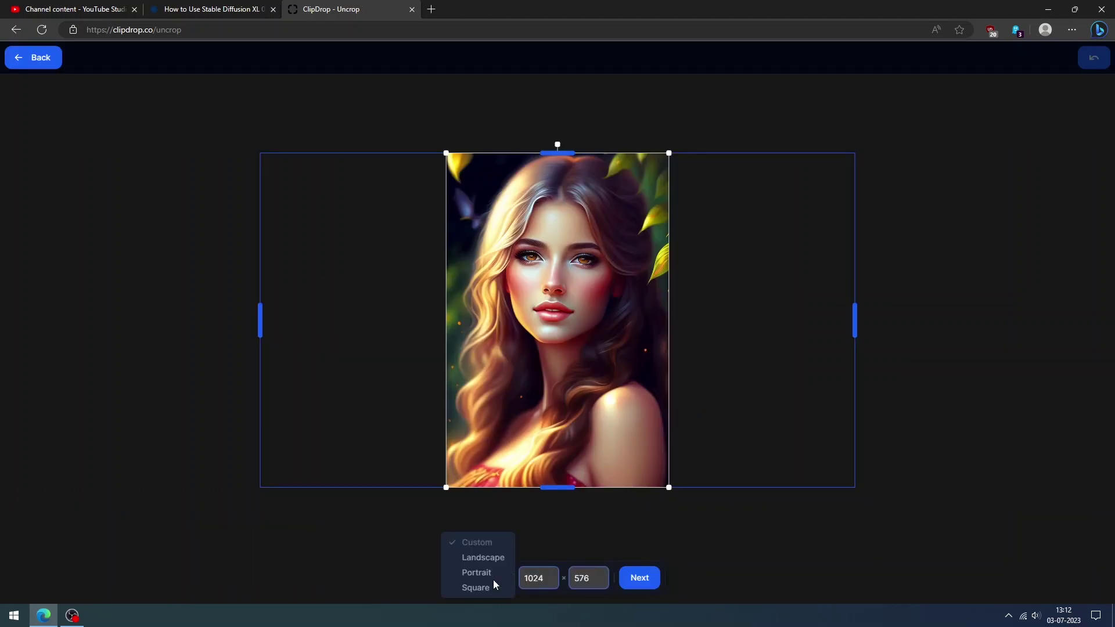
{"action": "left_click", "coordinate": [549, 577]}
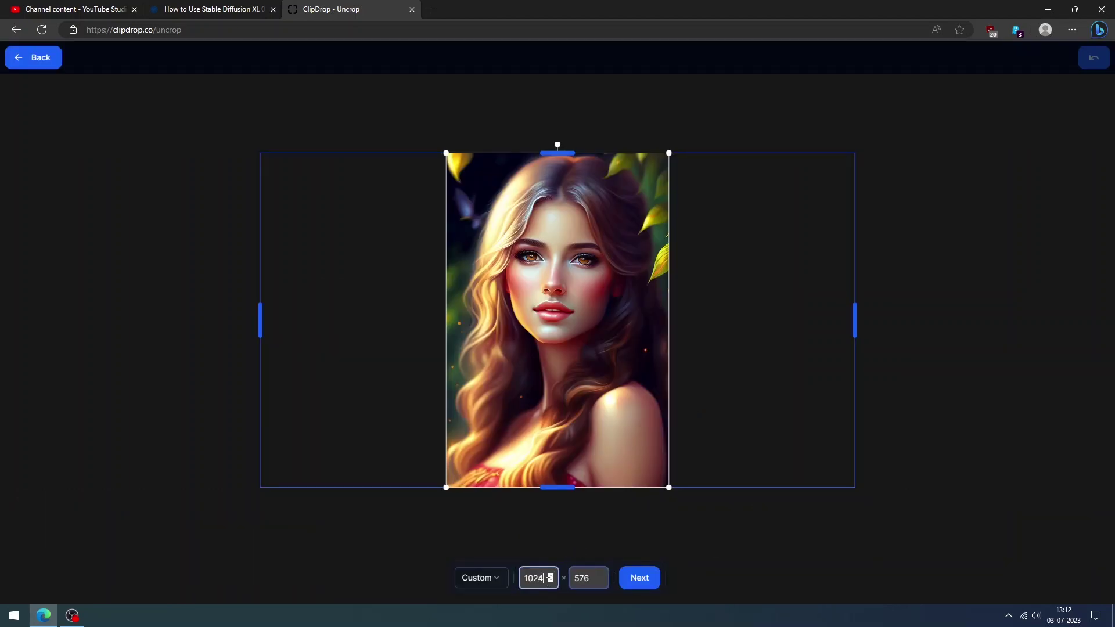
{"action": "left_click", "coordinate": [641, 584]}
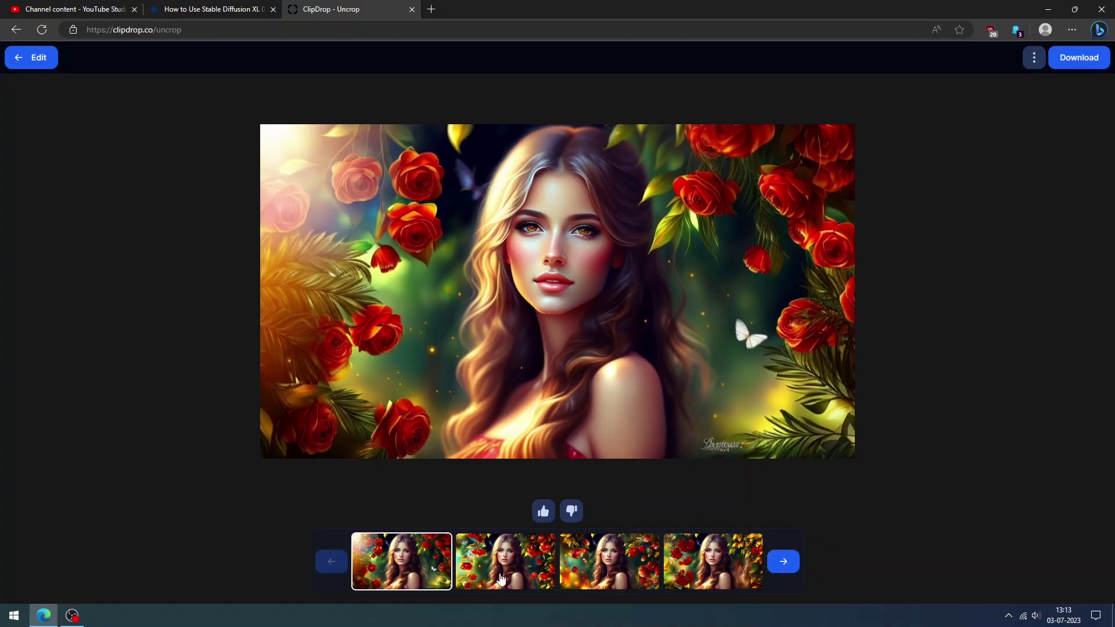
Browse the four Uncrop variations, ending on the fourth with red berries and golden autumn leaves.
{"action": "left_click", "coordinate": [502, 582]}
{"action": "left_click", "coordinate": [621, 572]}
{"action": "left_click", "coordinate": [720, 577]}
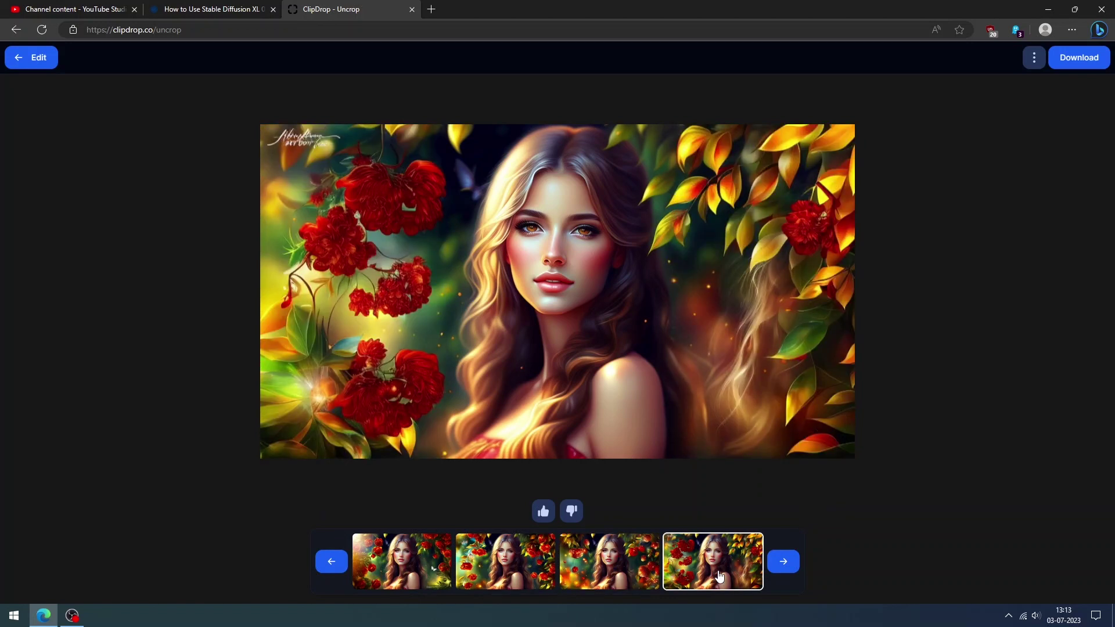
{"action": "left_click", "coordinate": [509, 565]}
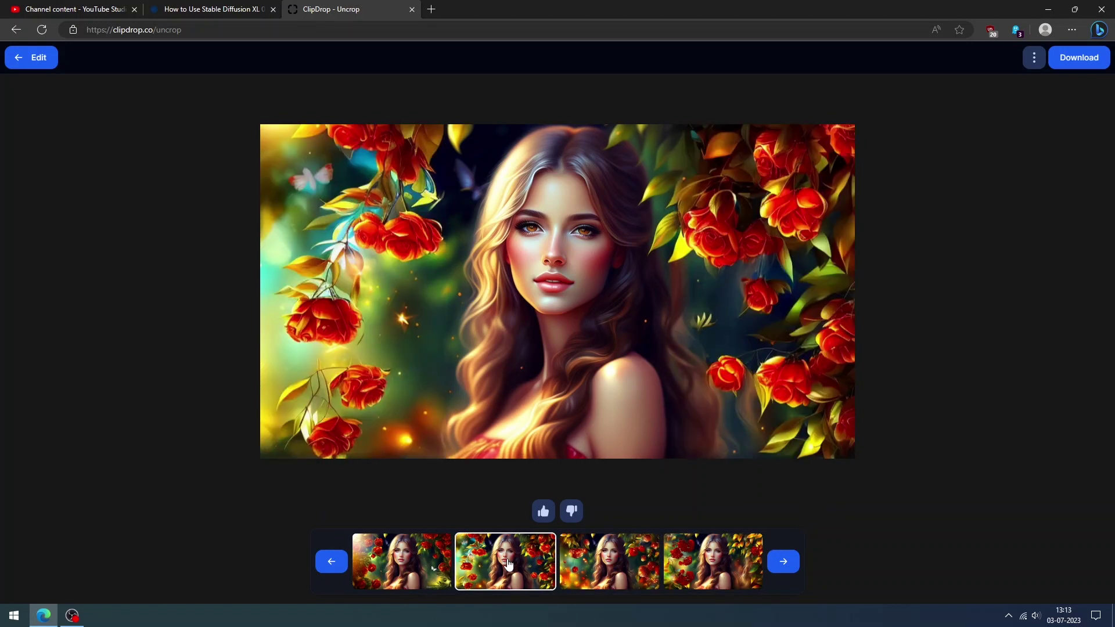
{"action": "left_click", "coordinate": [413, 565]}
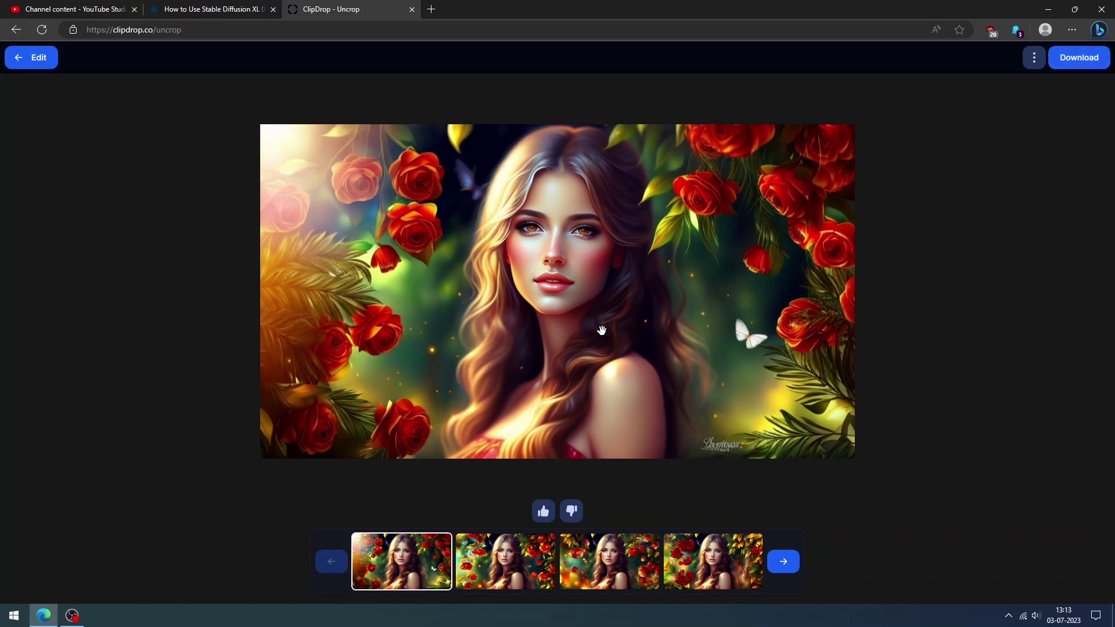
{"action": "left_click", "coordinate": [504, 563]}
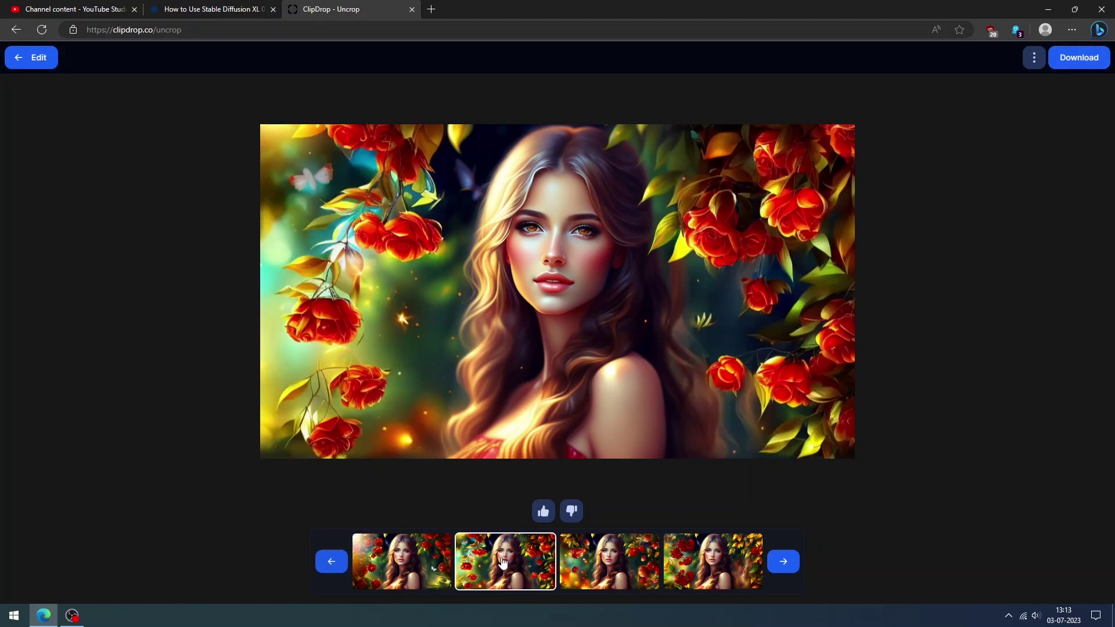
{"action": "left_click", "coordinate": [686, 567]}
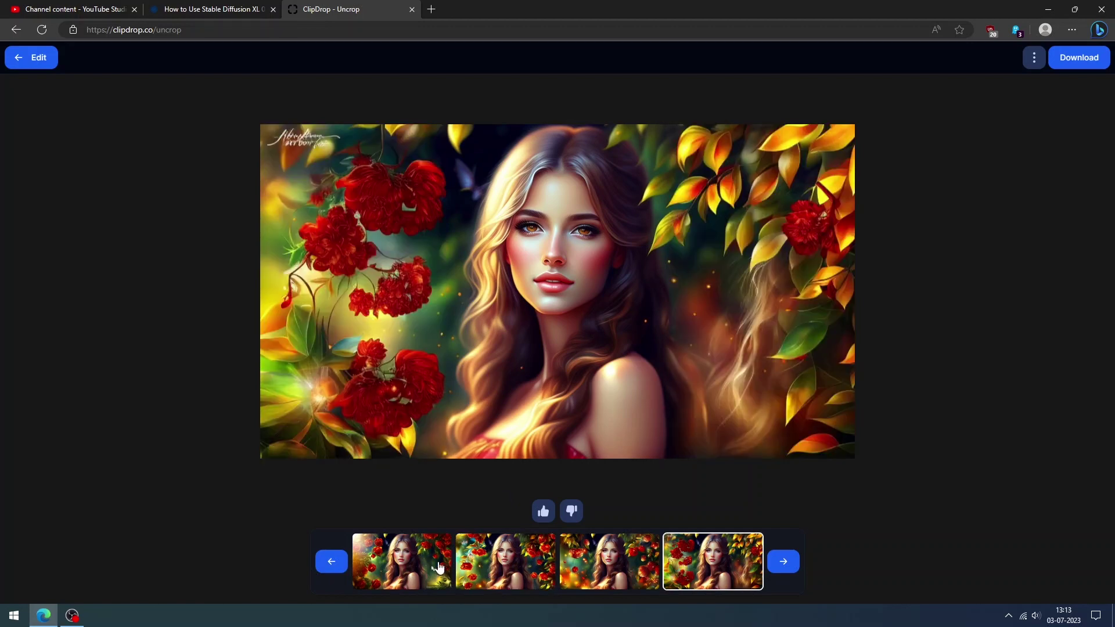